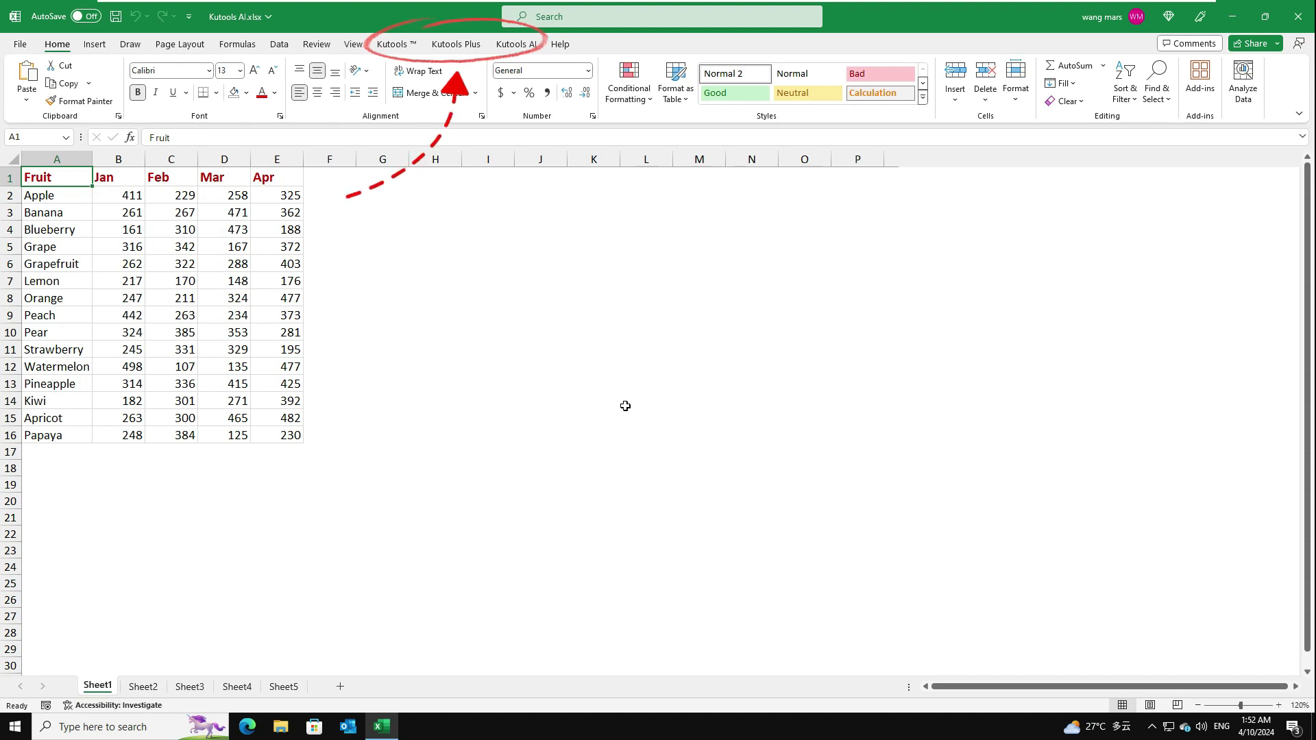
Open the AI Aide assistant pane from the Kutools AI tab
left_click(518, 45)
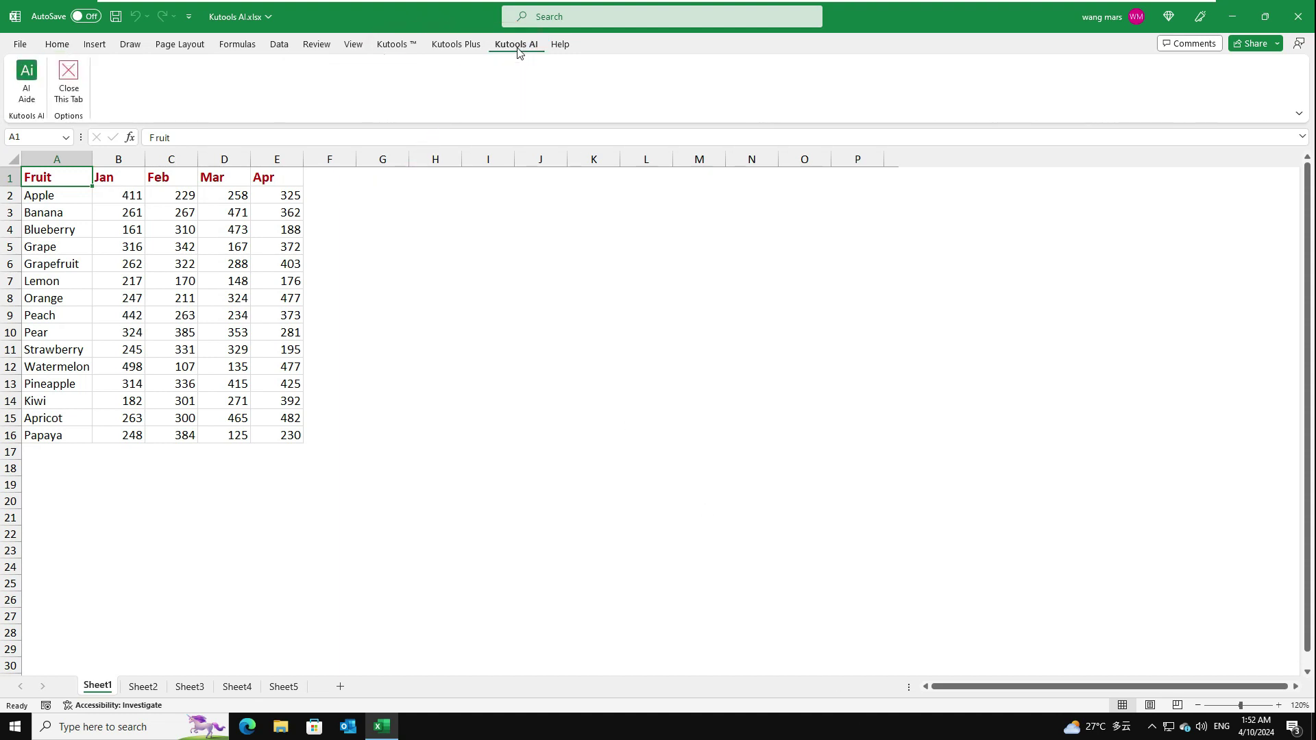
left_click(27, 76)
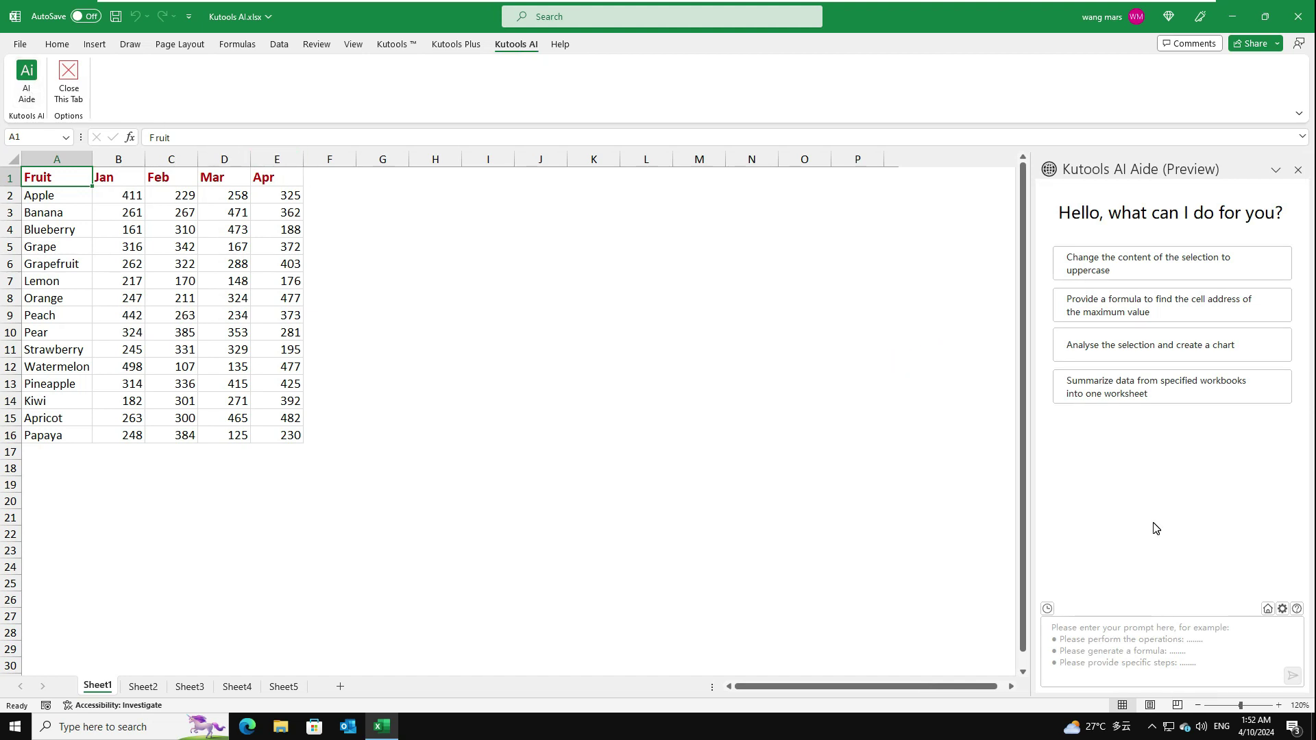
Paste the OpenAI API key into AI Aide settings, keep gpt-4-turbo, and confirm
left_click(1283, 610)
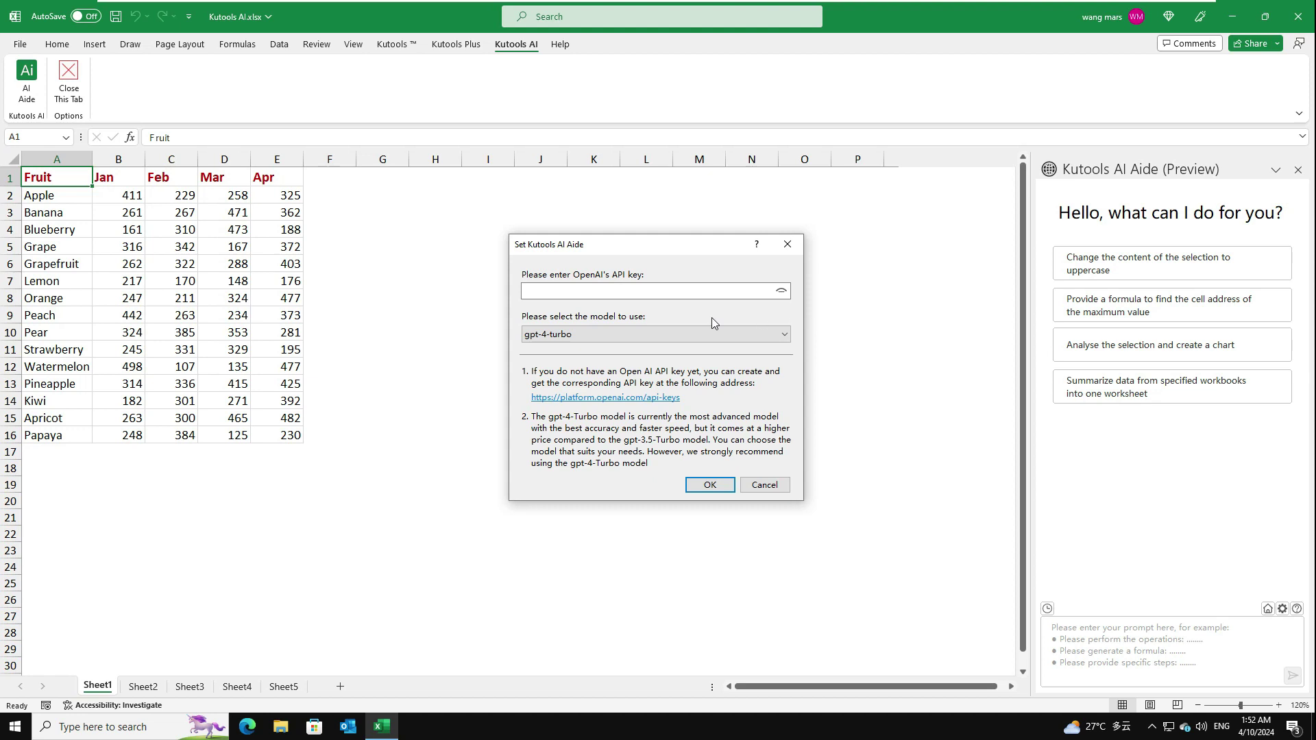
left_click(552, 292)
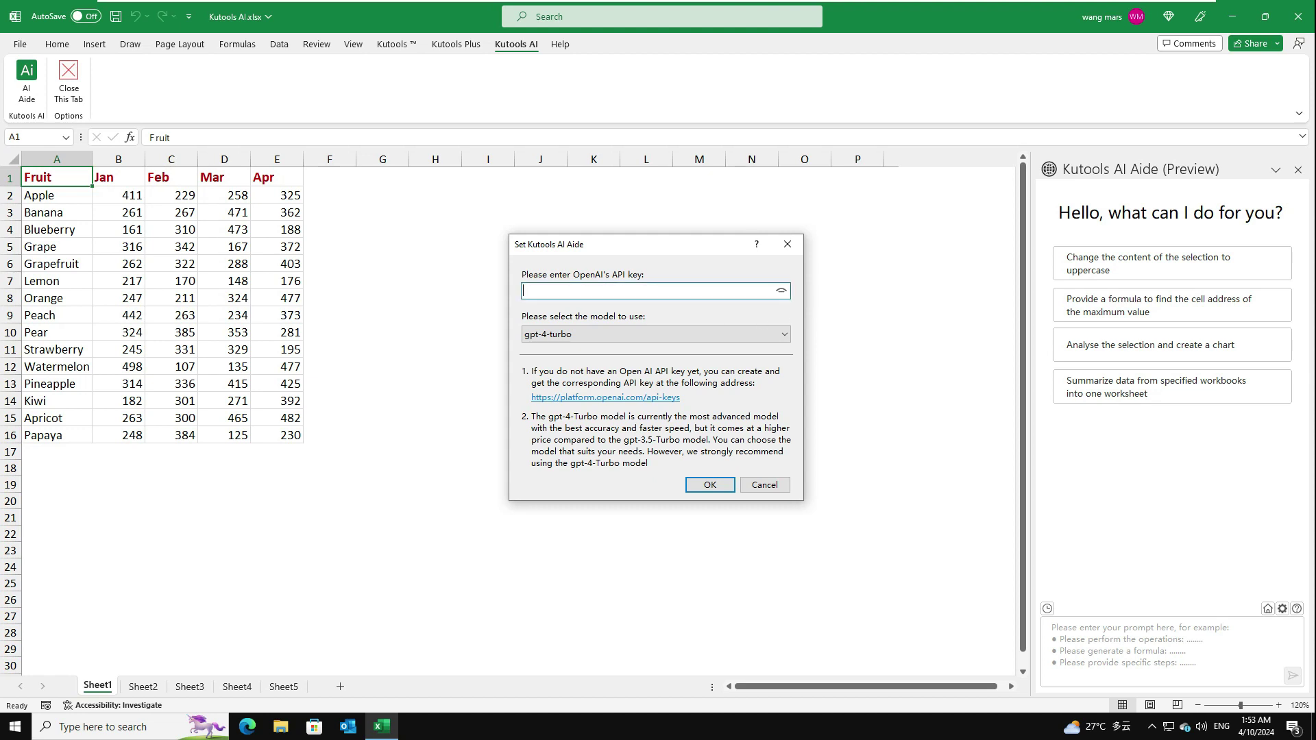
key("ctrl+v")
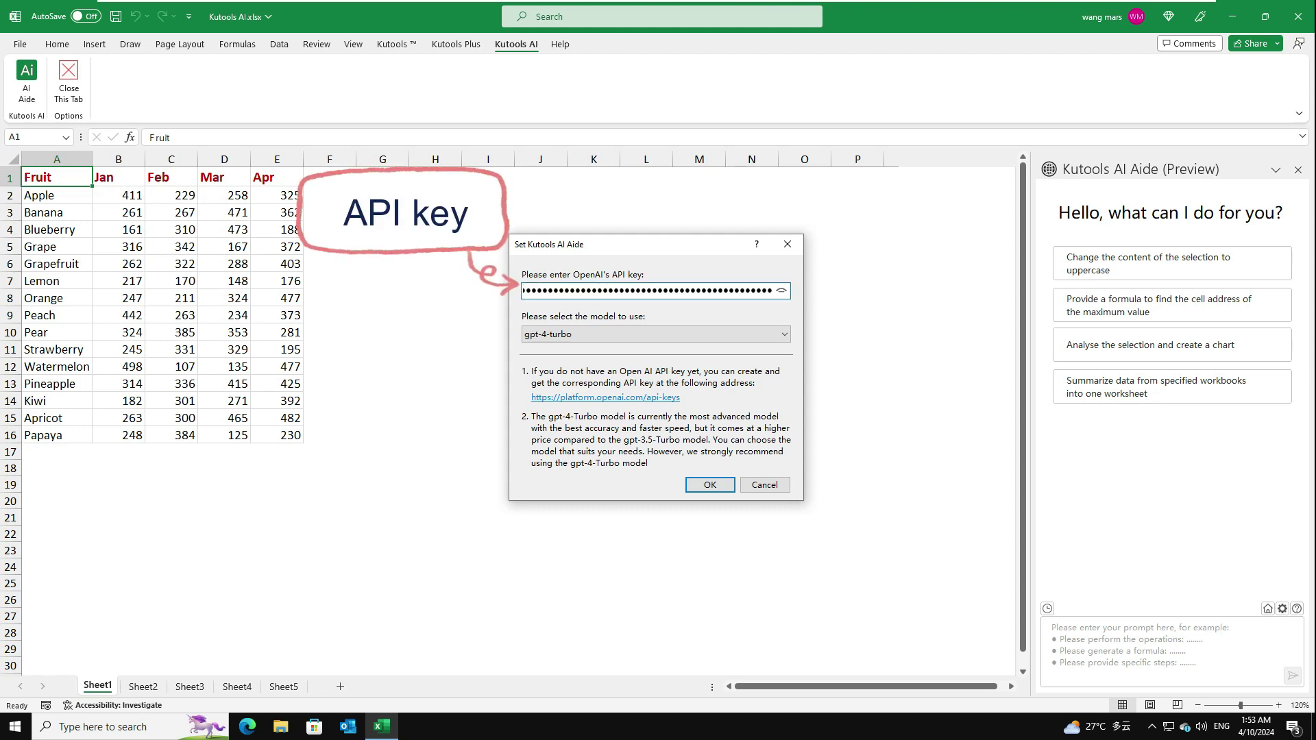
left_click(785, 339)
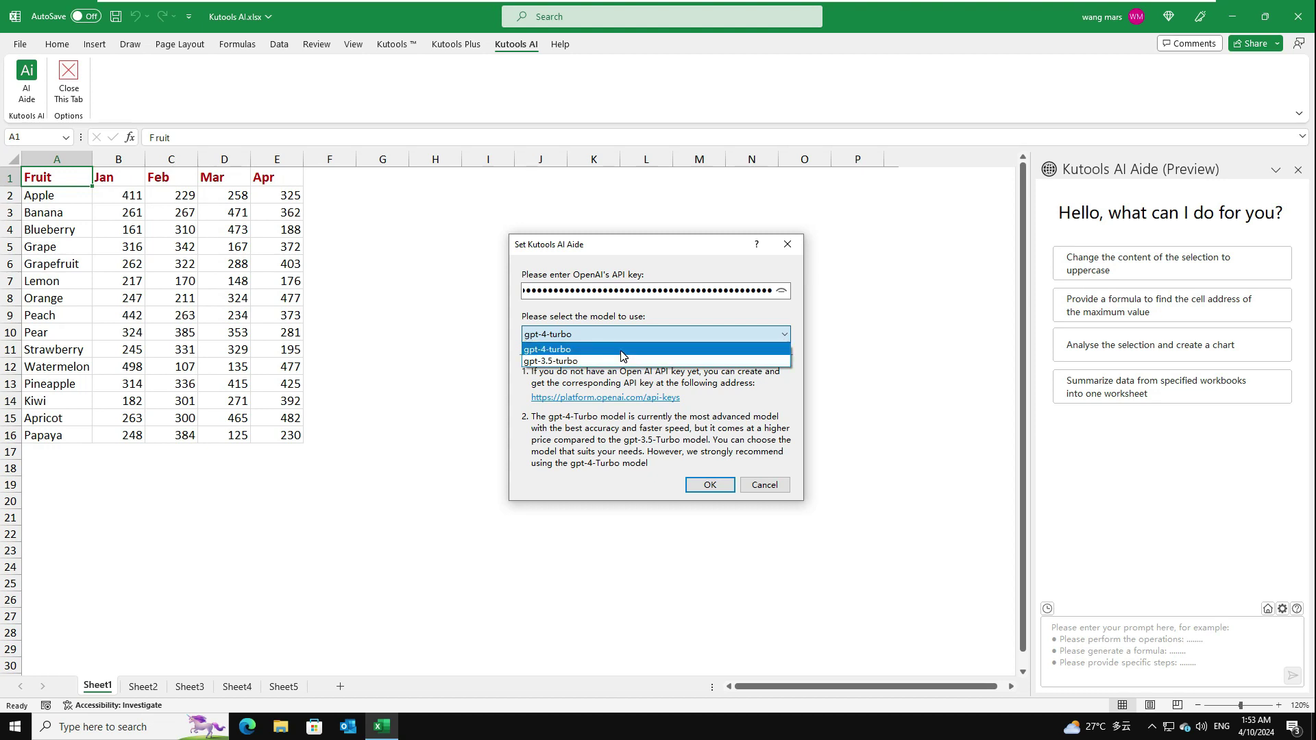
left_click(623, 351)
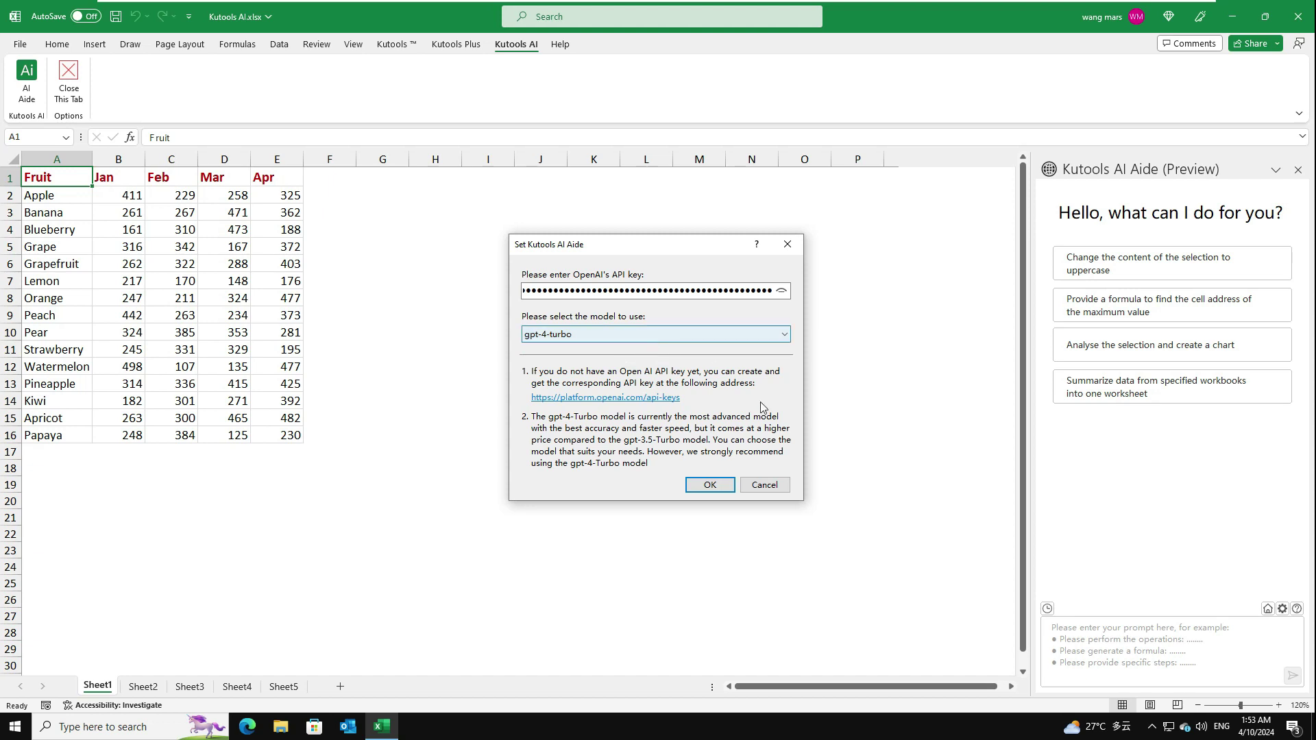
left_click(708, 486)
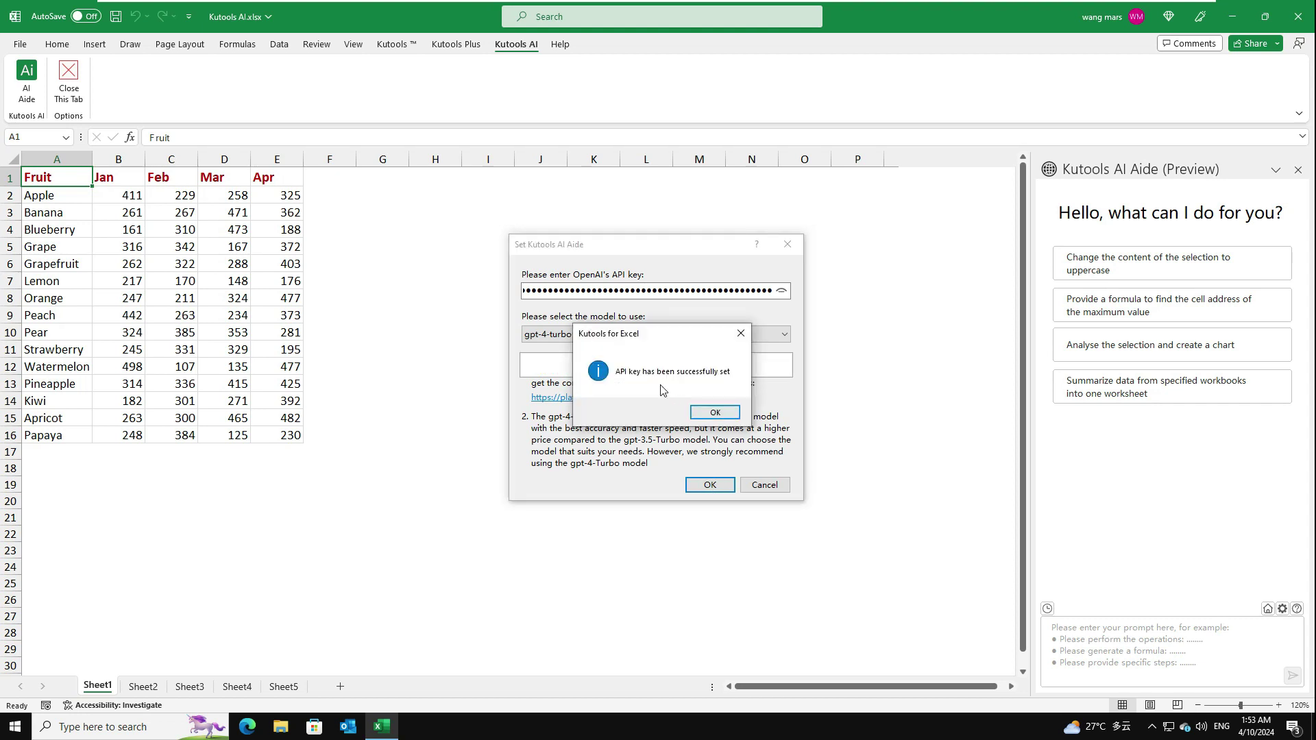
left_click(715, 412)
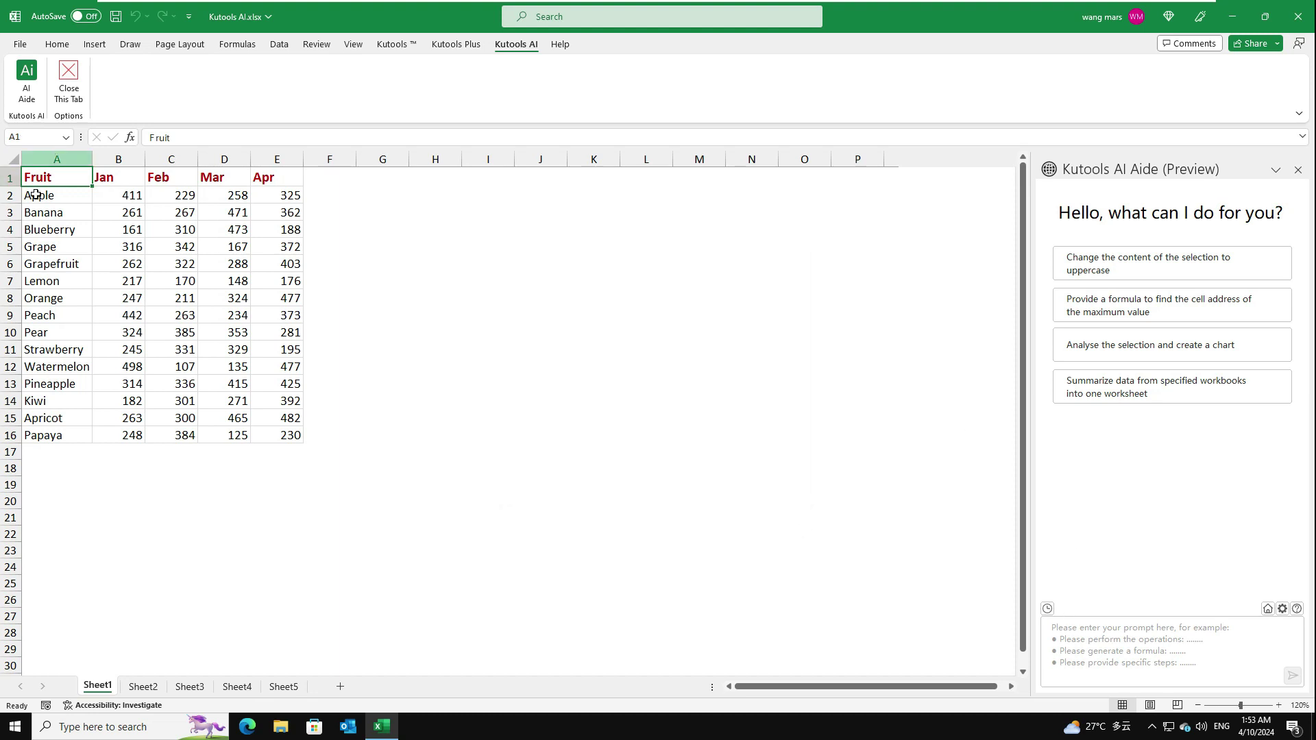
Uppercase the fruit names in A2:A16 via the AI suggestion, then reject it to revert
left_click_drag(70, 196, 75, 435)
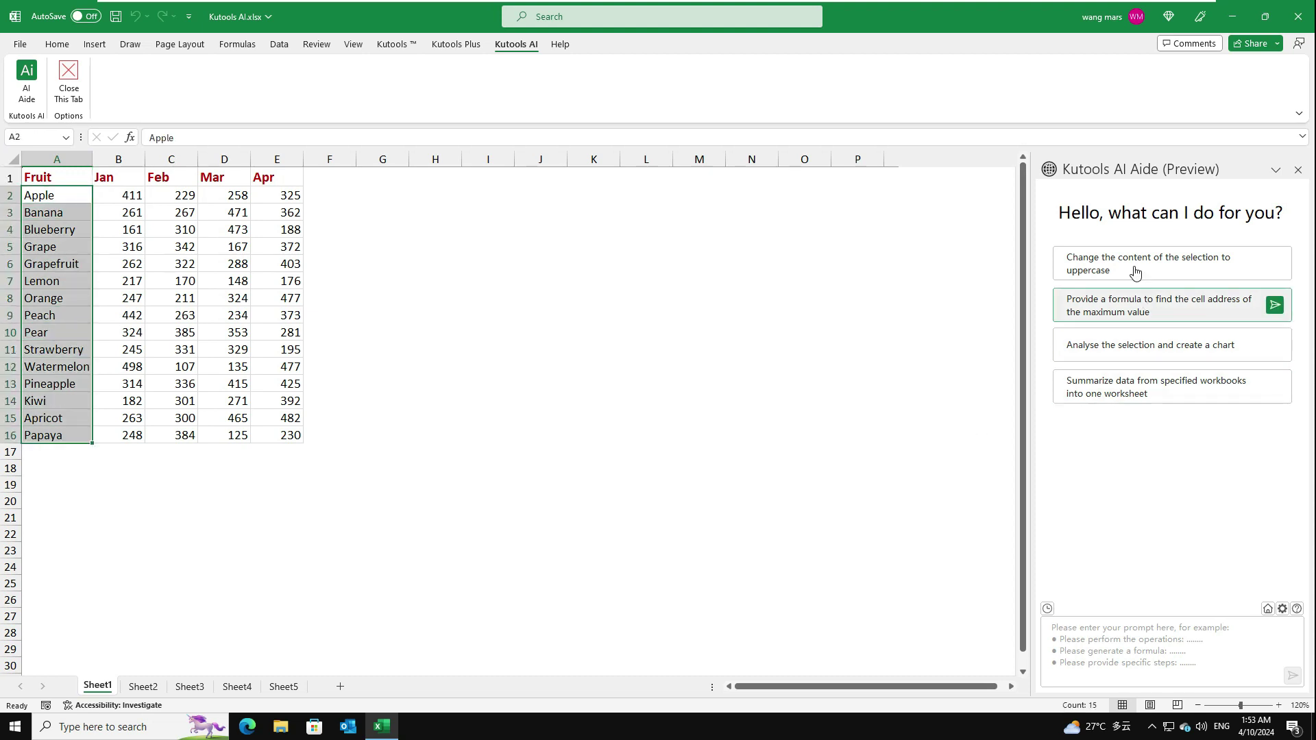
mouse_move(1136, 273)
left_click(1275, 266)
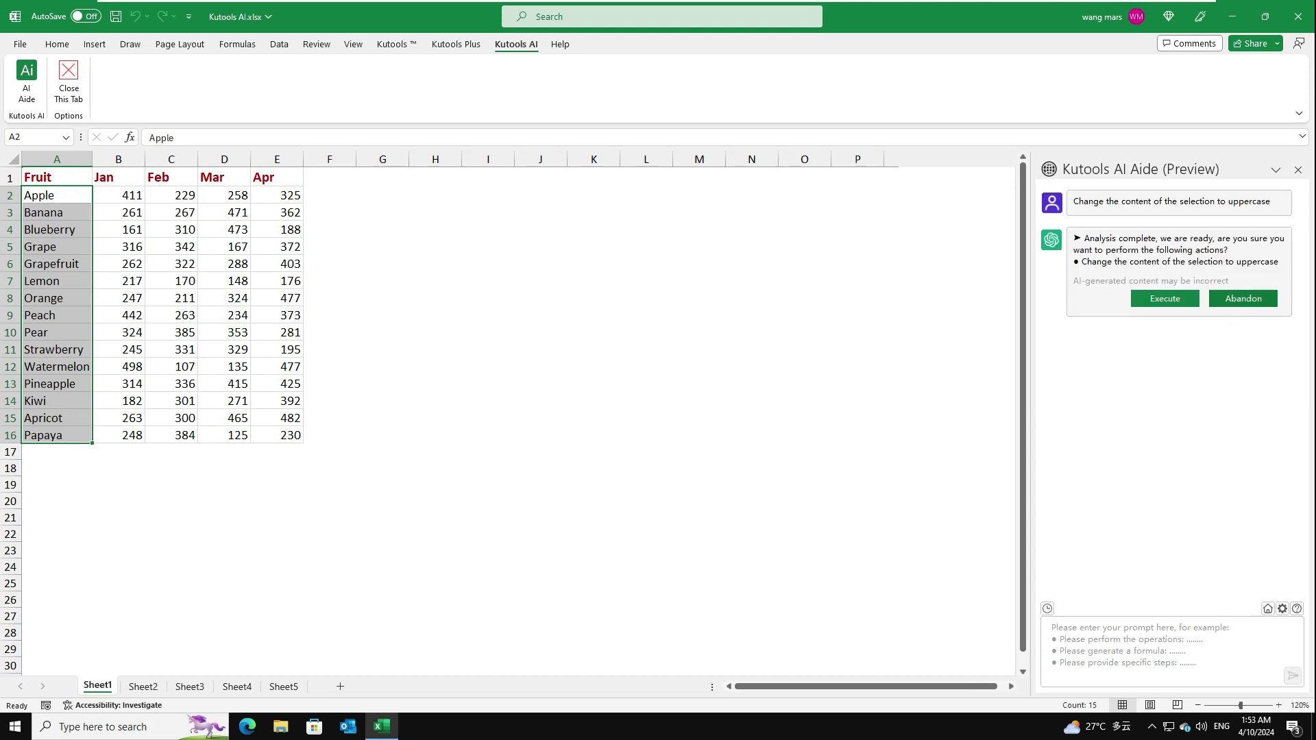
left_click(1164, 300)
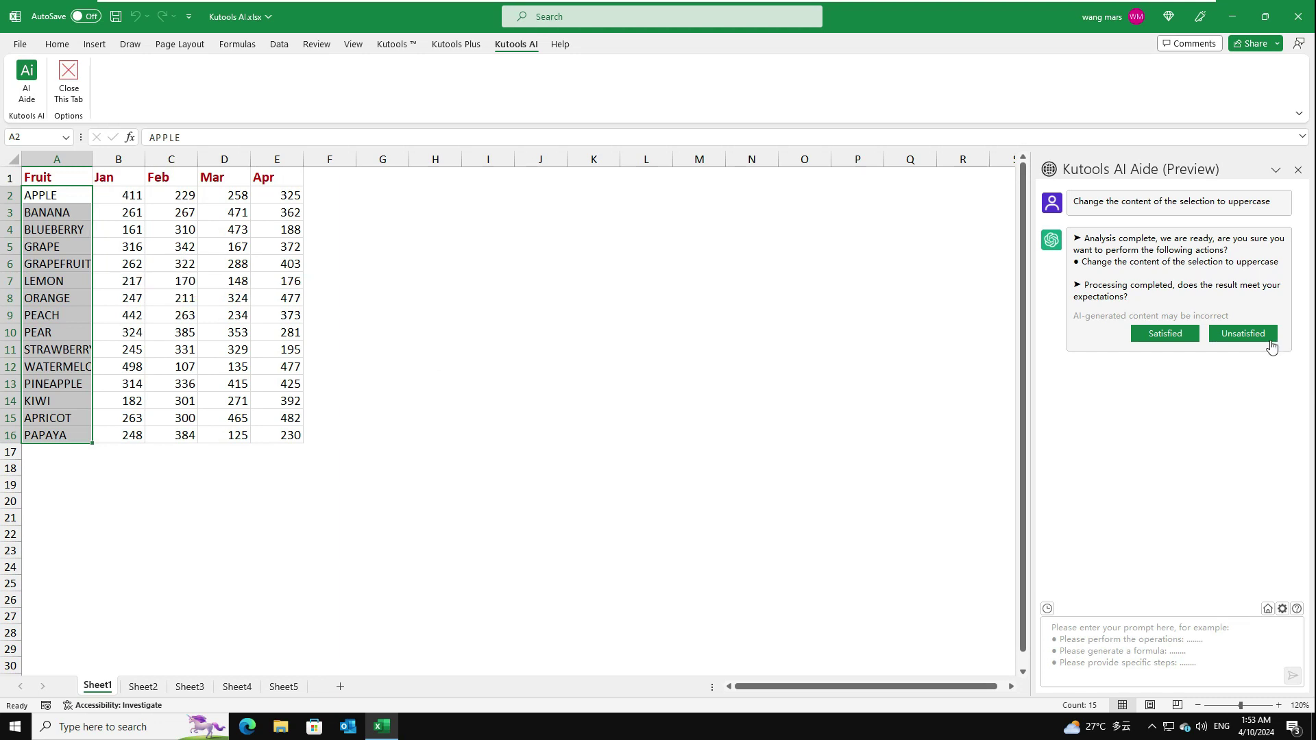
left_click(1244, 341)
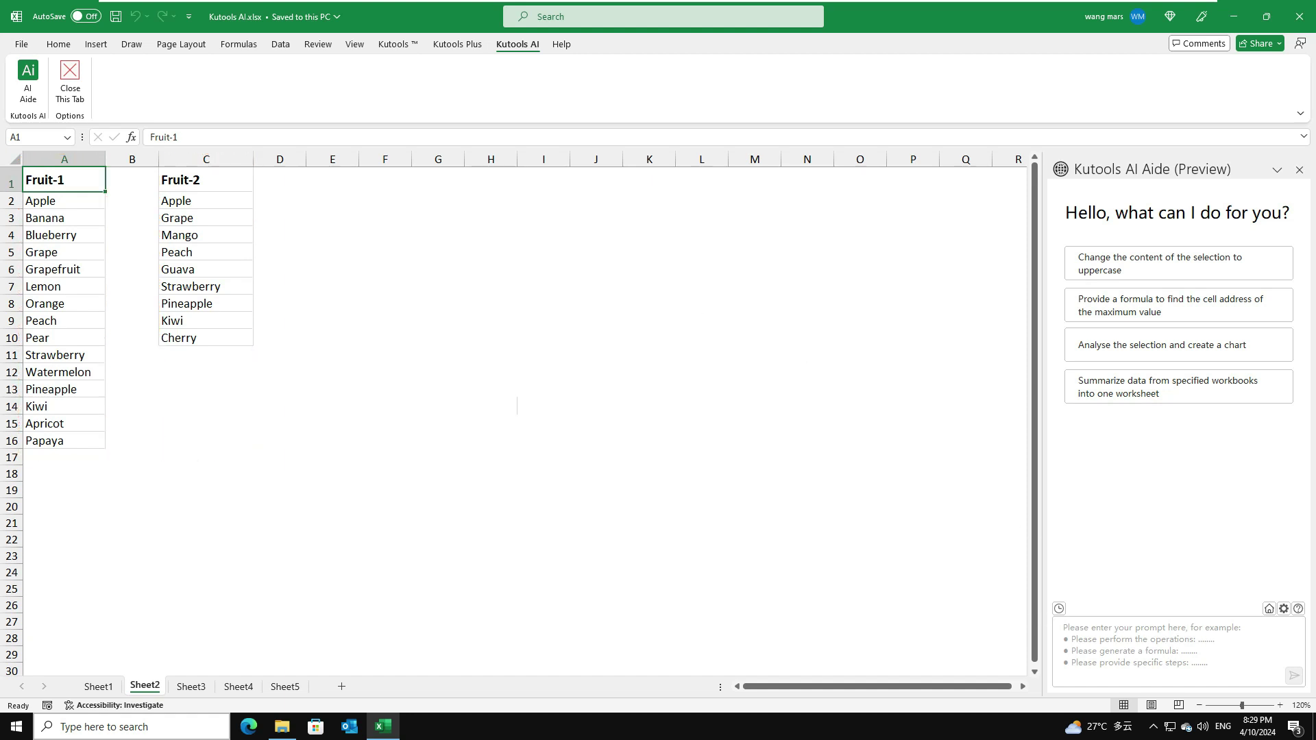
Ask AI Aide to highlight differences between A2:A16 and C2:C10 and execute it
left_click(1059, 628)
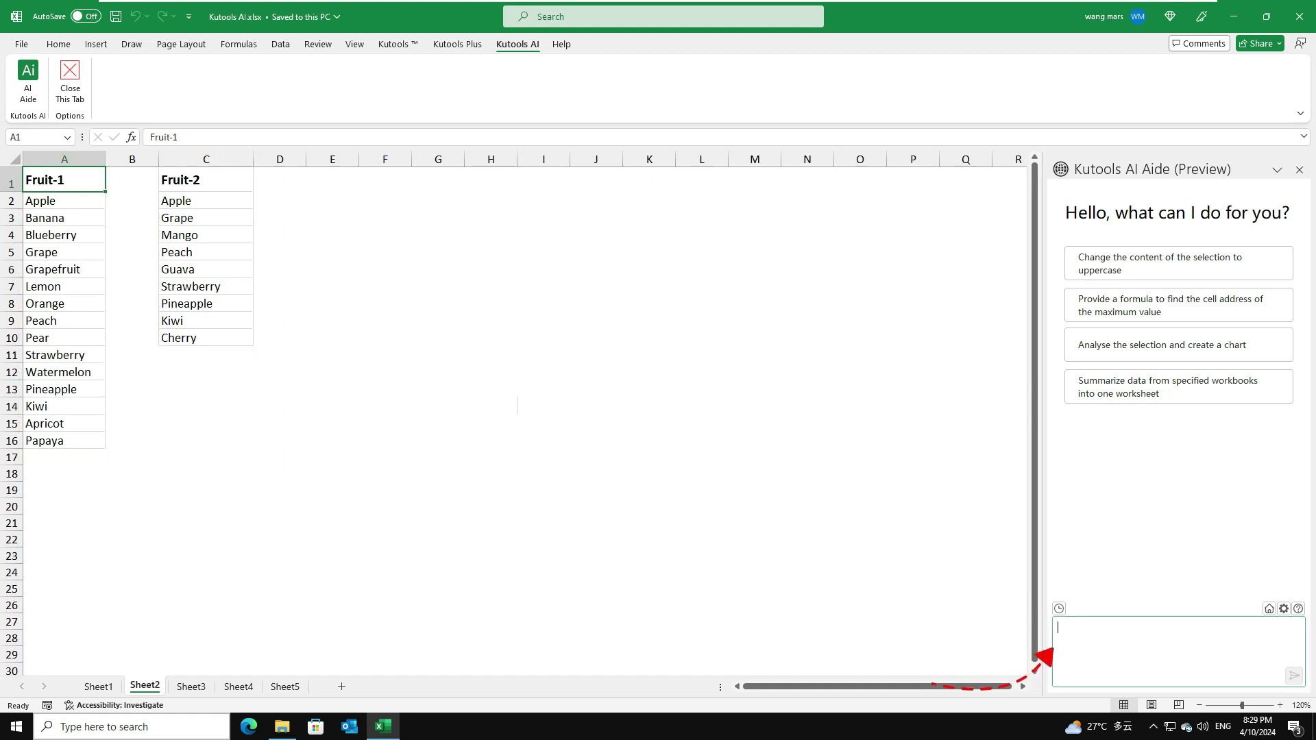
type("Please identify and highlight the differences between the data in A2:A16 and C2:C10:")
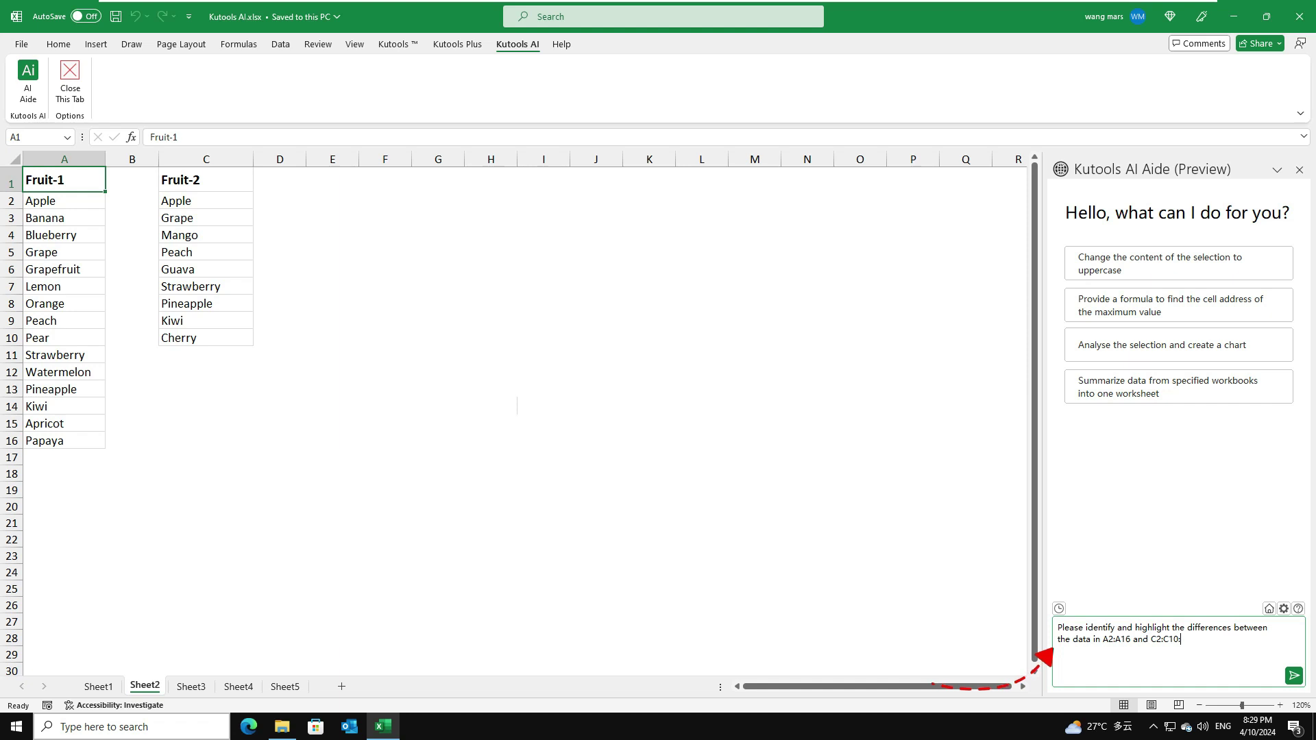
left_click(1293, 676)
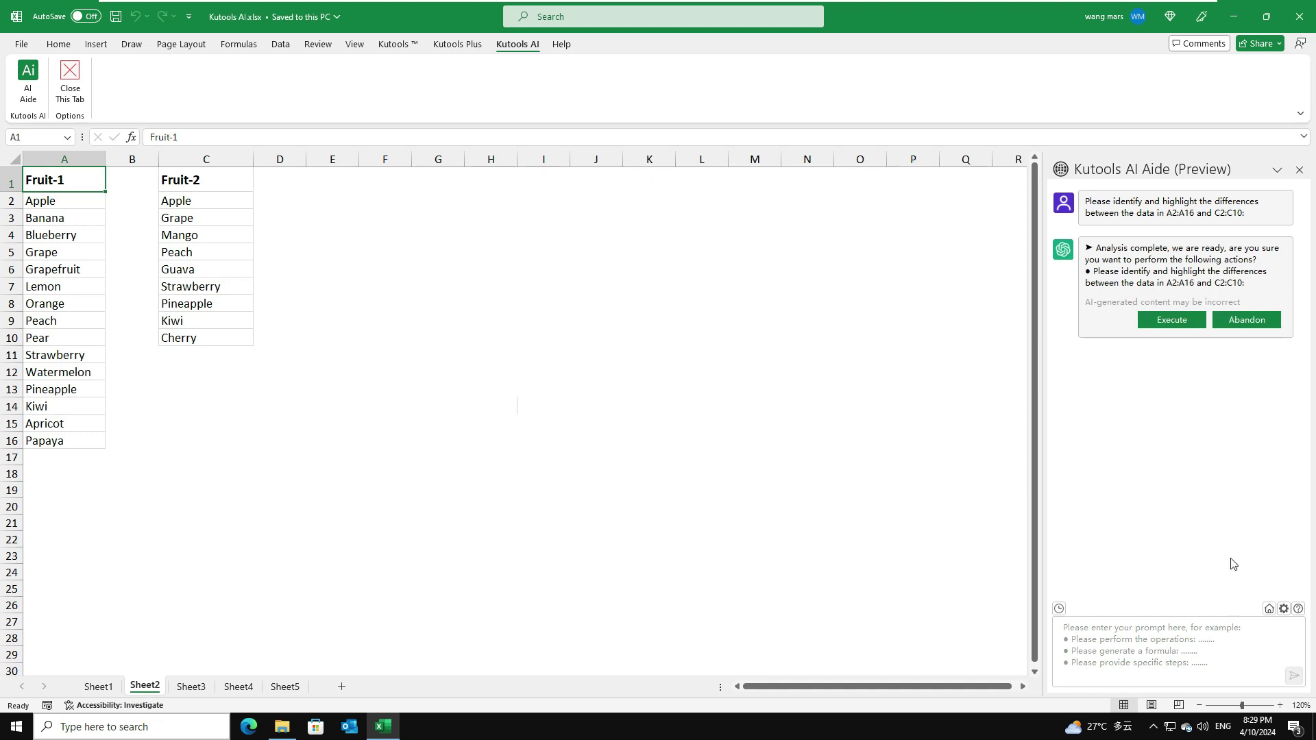
left_click(1171, 321)
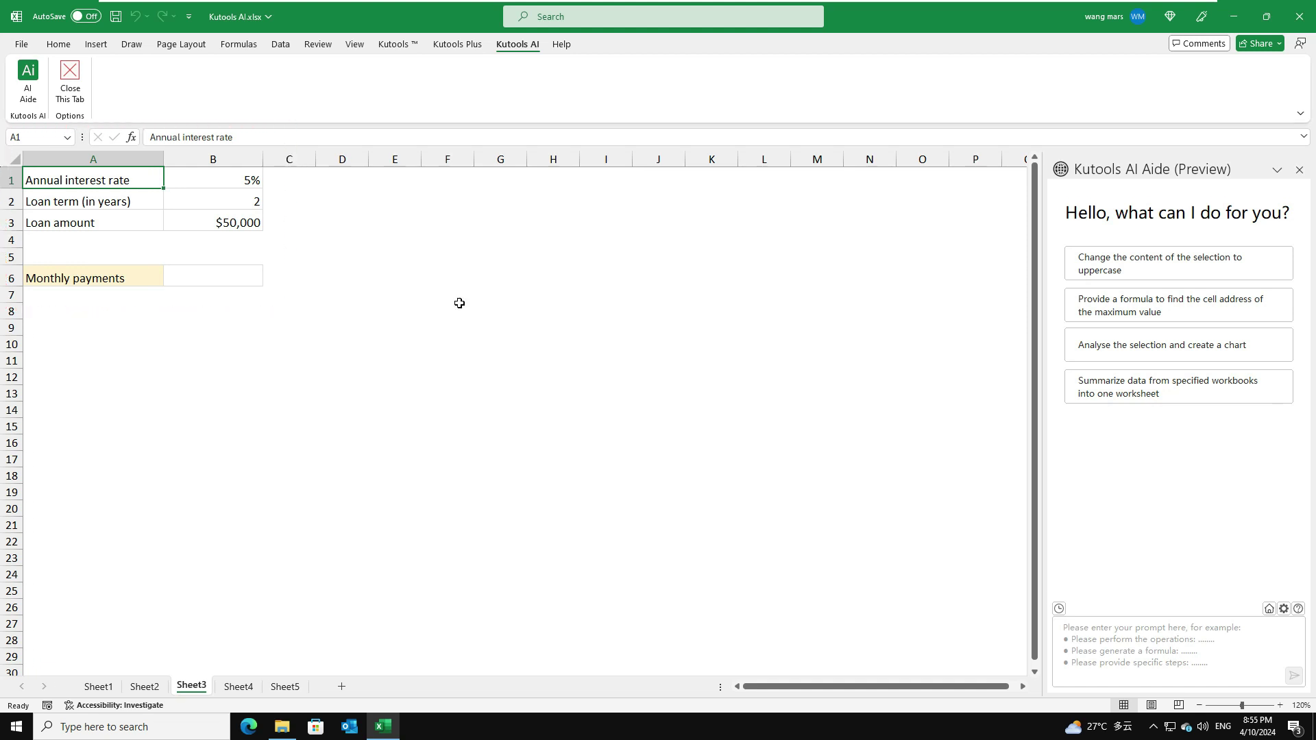
Ask AI Aide for a monthly loan payment formula
left_click(1178, 651)
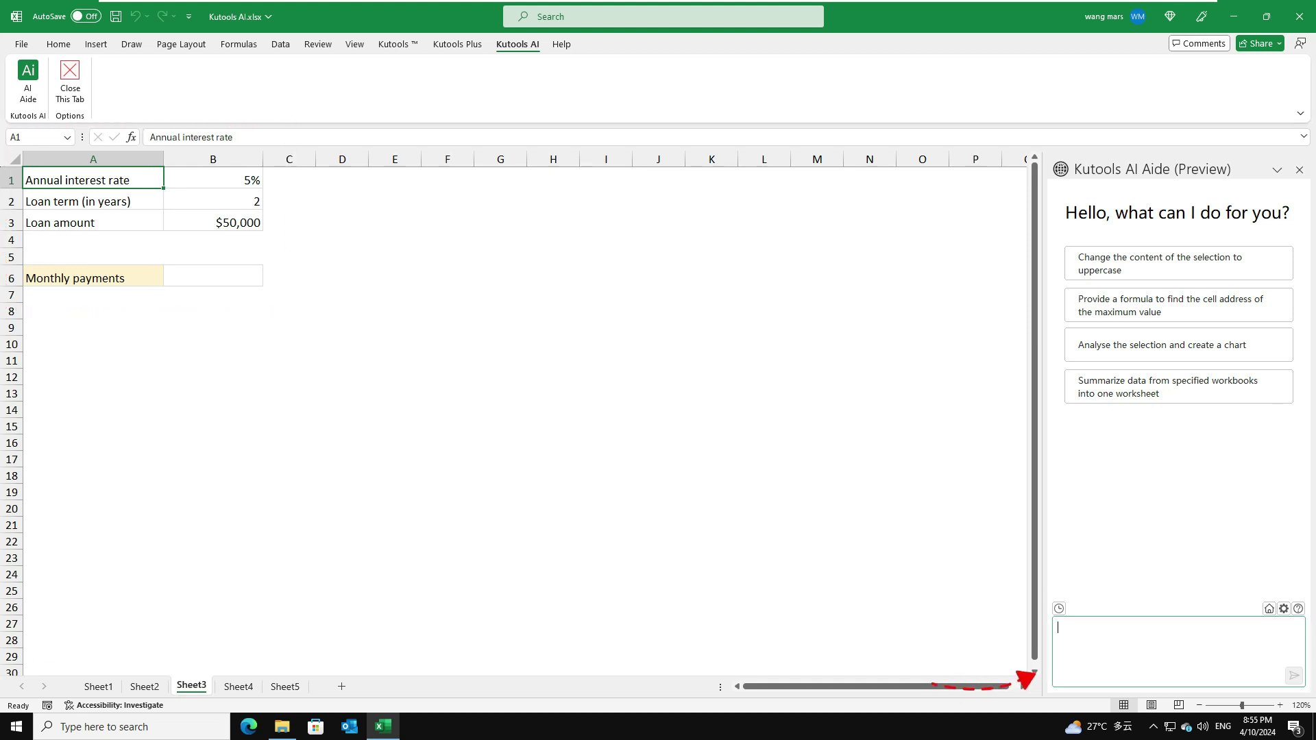
type("Cell B1 contains the annual interest rate, cell B2 the loan term, and cell B3 the total loan amount. Please help me create a formula to calculate the payment amount per month:")
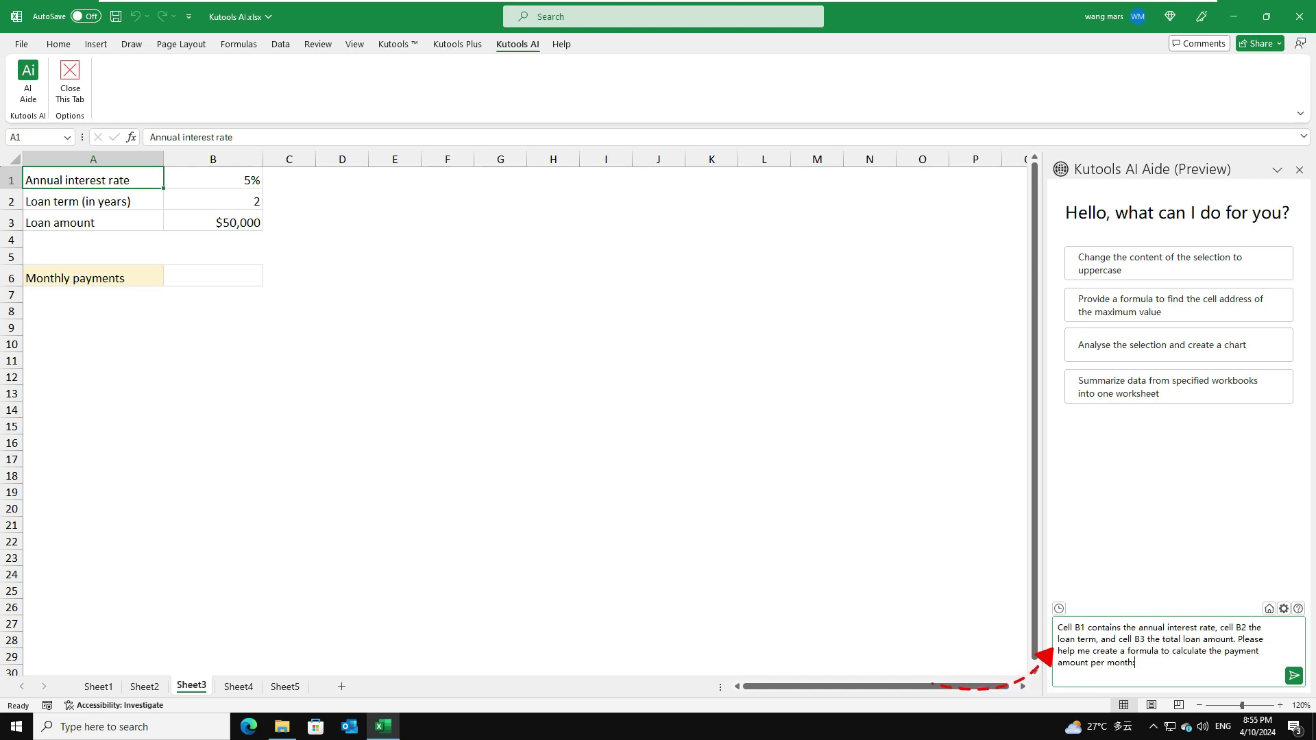
left_click(1295, 677)
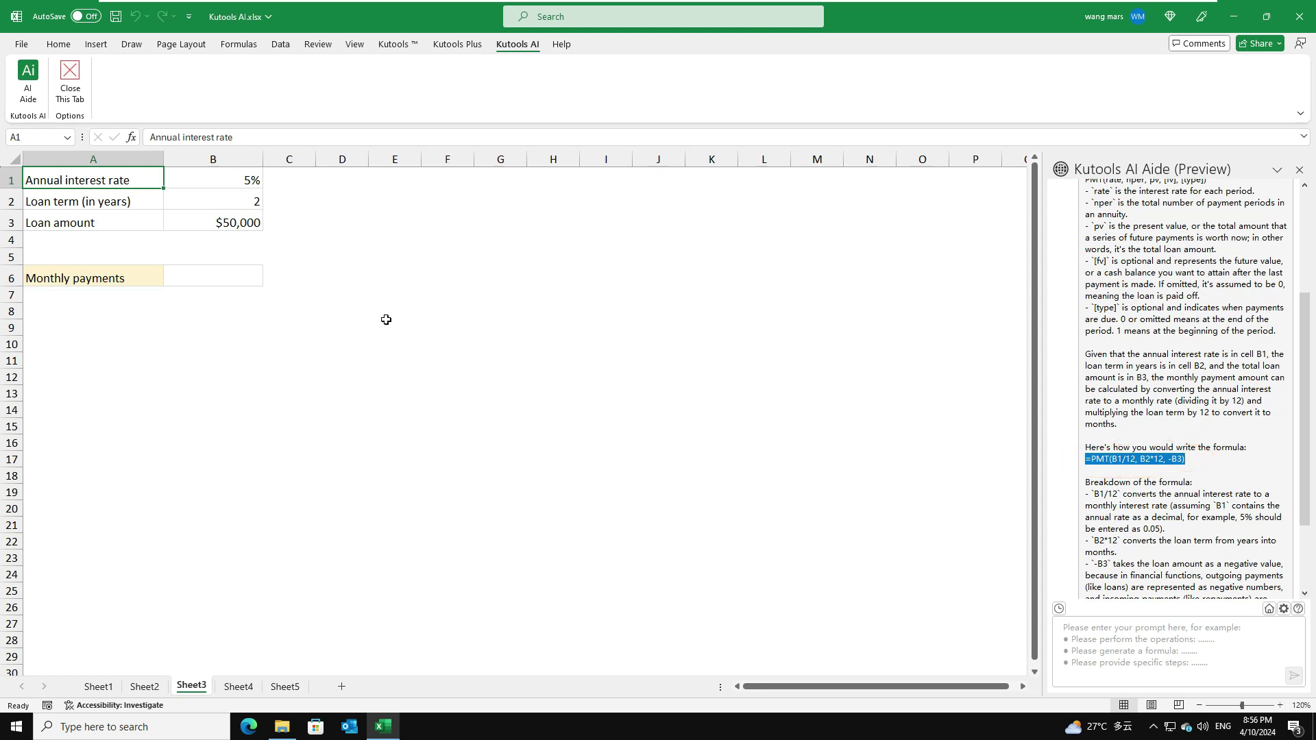
Enter =PMT(B1/12, B2*12, -B3) in B6, giving a $2,193.57 monthly payment
left_click(209, 277)
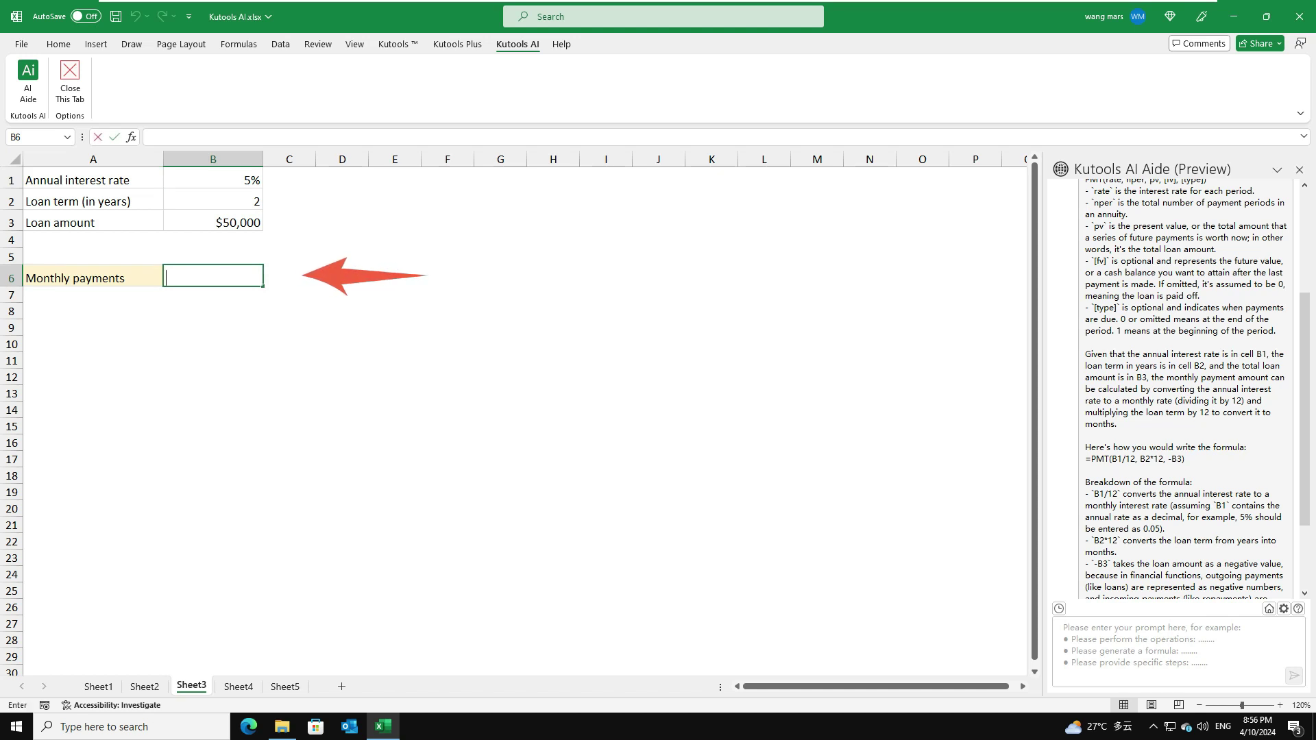
type("=PMT(B1/12, B2*12, -B3)")
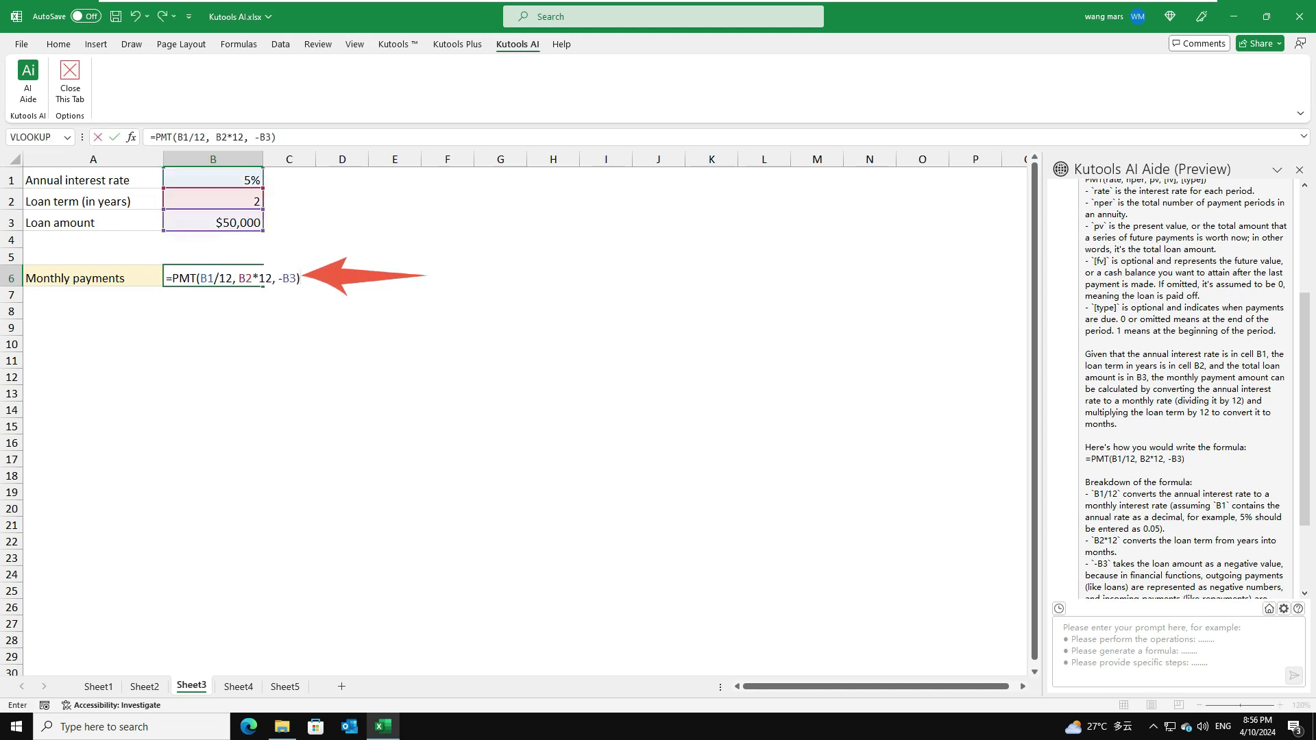
key("Return")
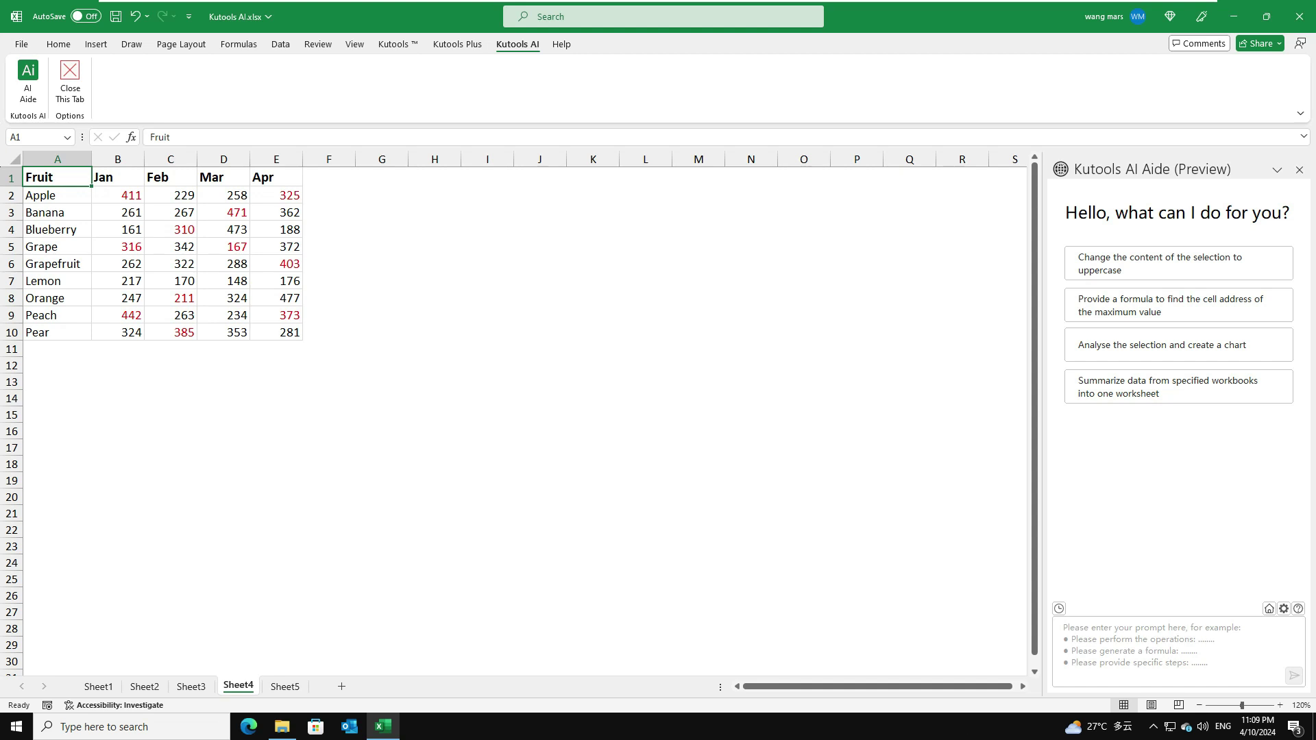
Send AI Aide a request for a UDF counting red-font cells in A1:E10
left_click(1179, 651)
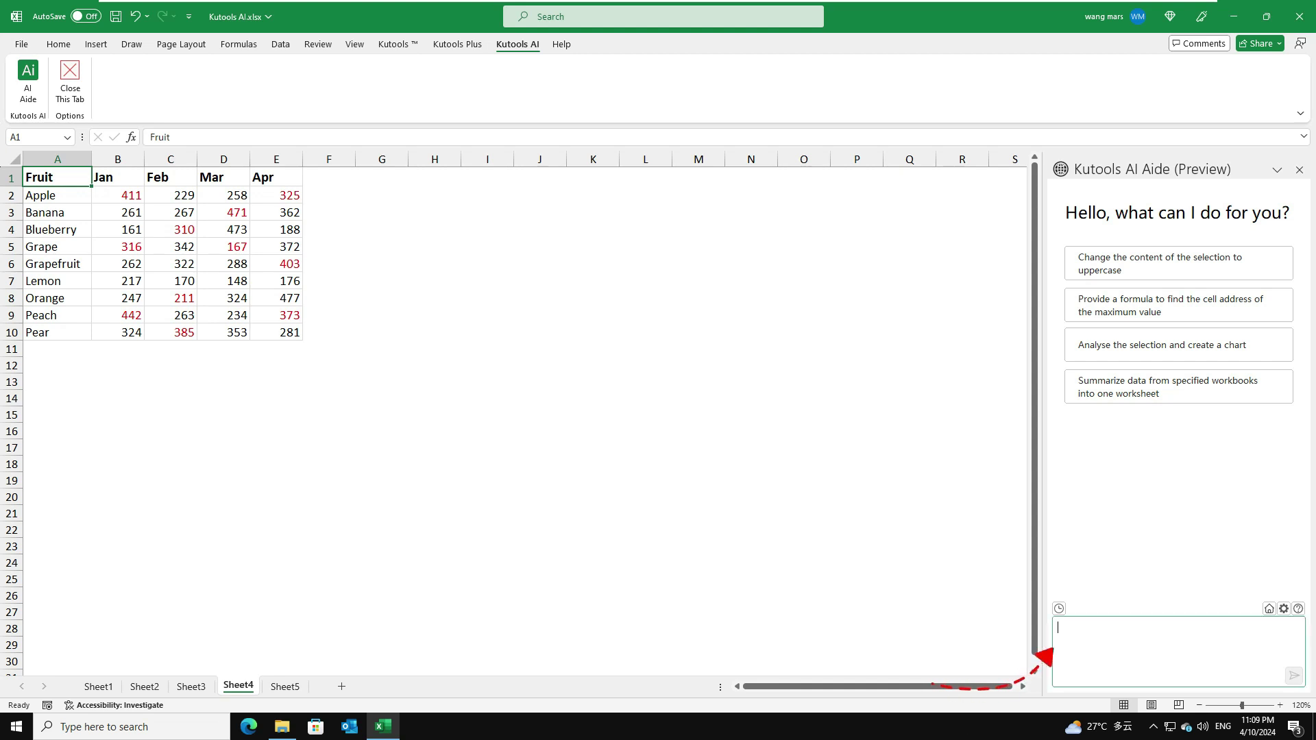
type("Please create a user defined function to count the number of cells with red font in range A1:E10:")
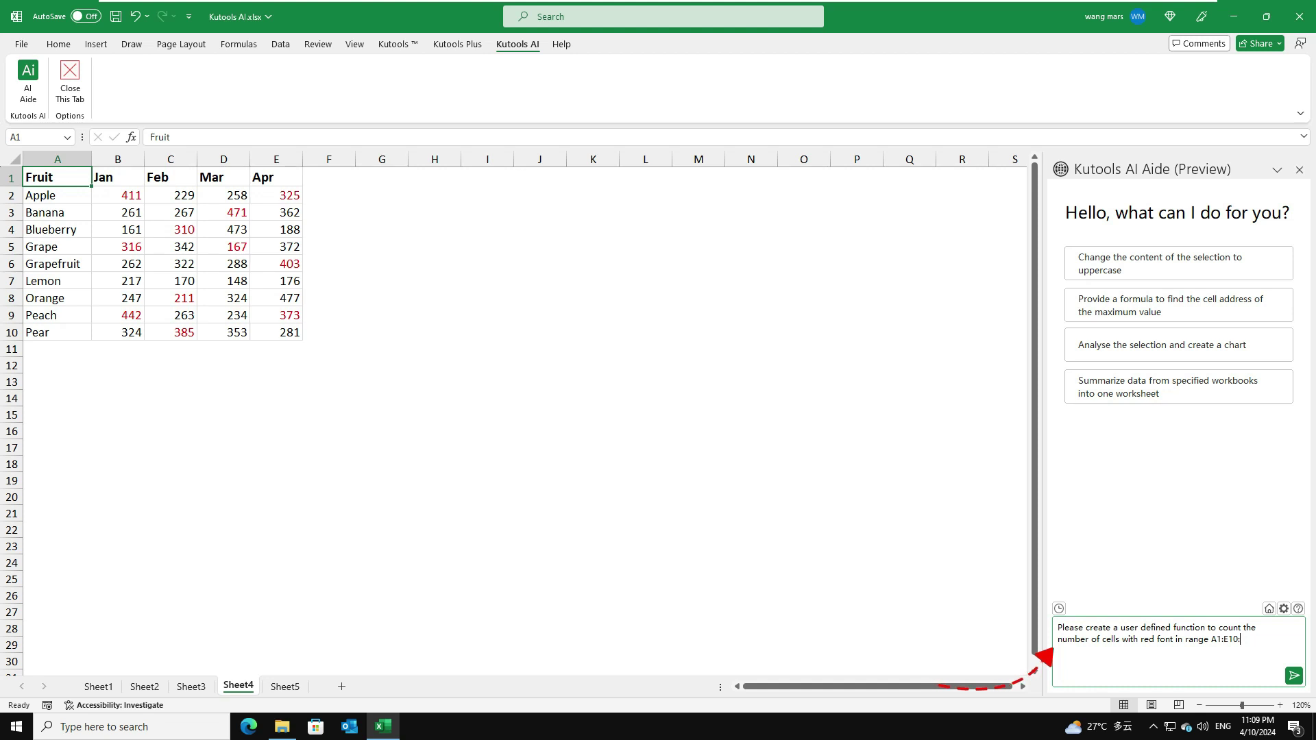
left_click(1295, 678)
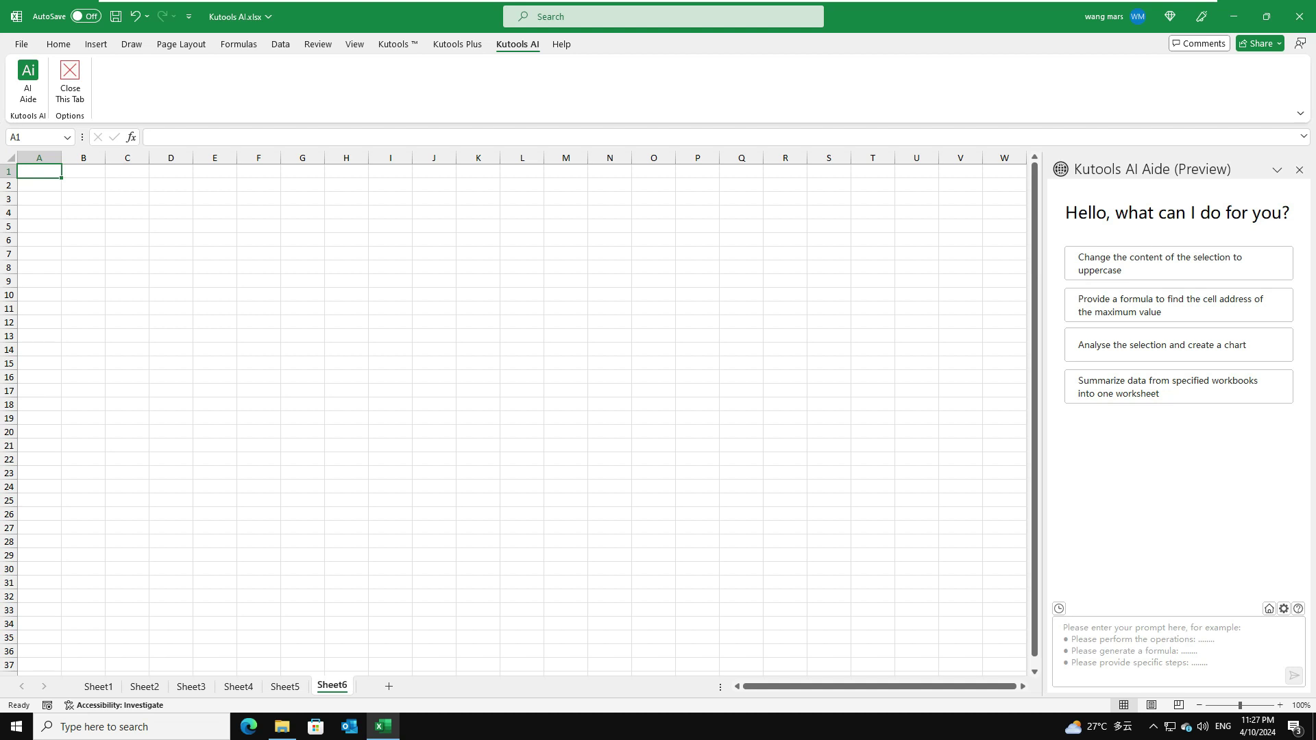
Send AI Aide a request for VBA code that deletes blank worksheets
left_click(1059, 668)
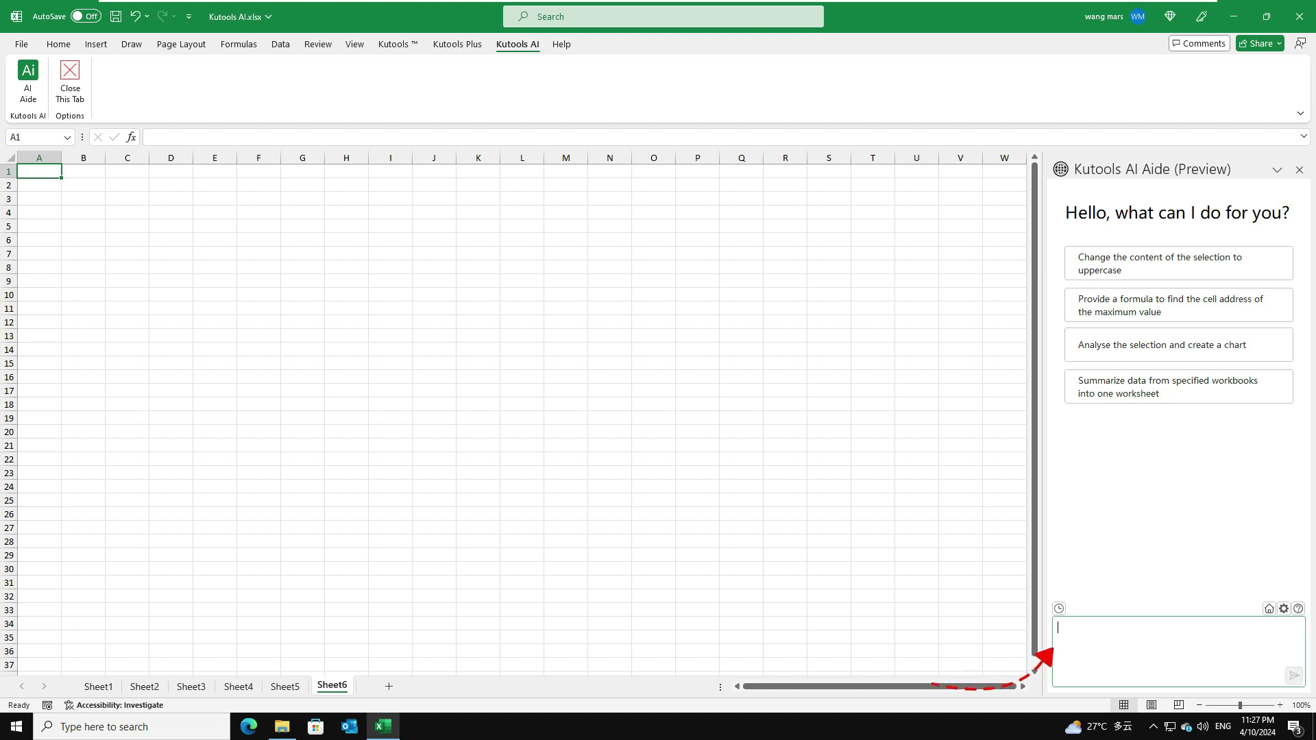
type("Please create a VBA code to delete blank worksheets of this workbook:")
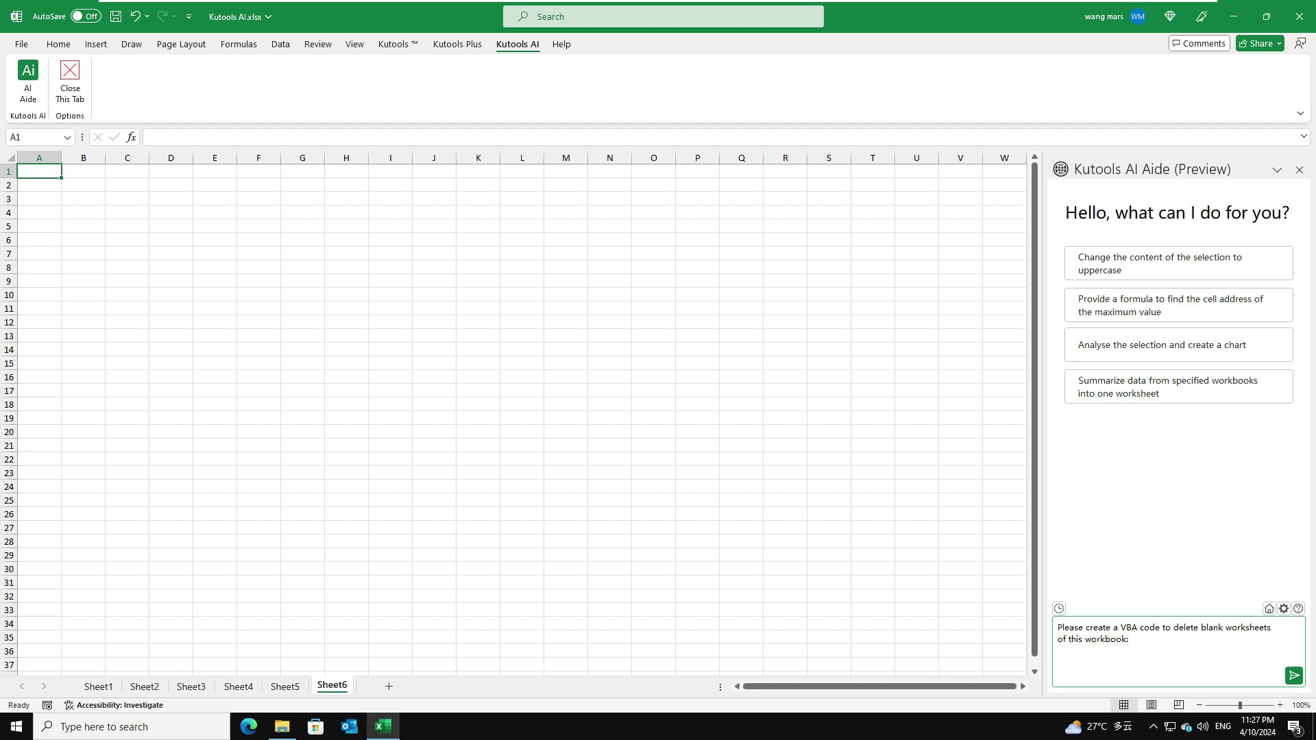
left_click(1293, 676)
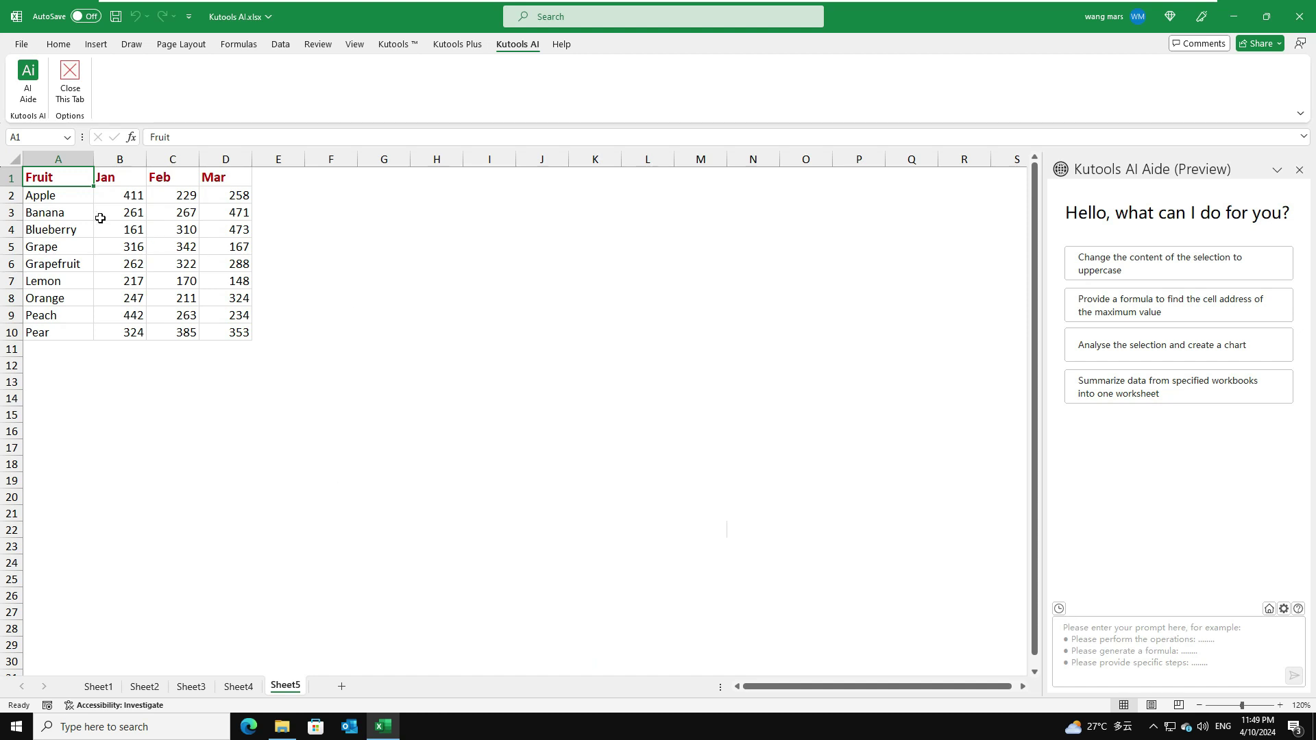
Select A1:D10 and send 'Analyze the selected data and create a chart' to AI Aide
left_click_drag(56, 178, 210, 332)
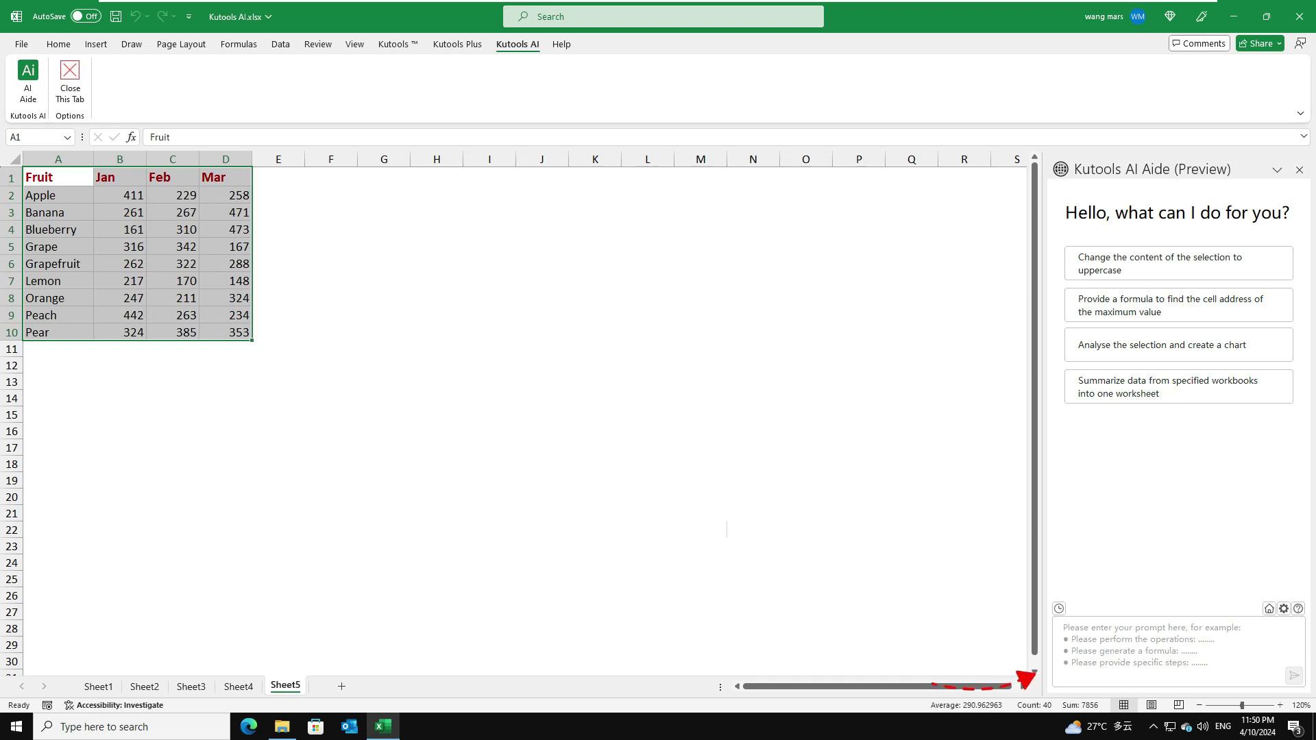
left_click(1166, 645)
type("Analyze the selected data and create a chart")
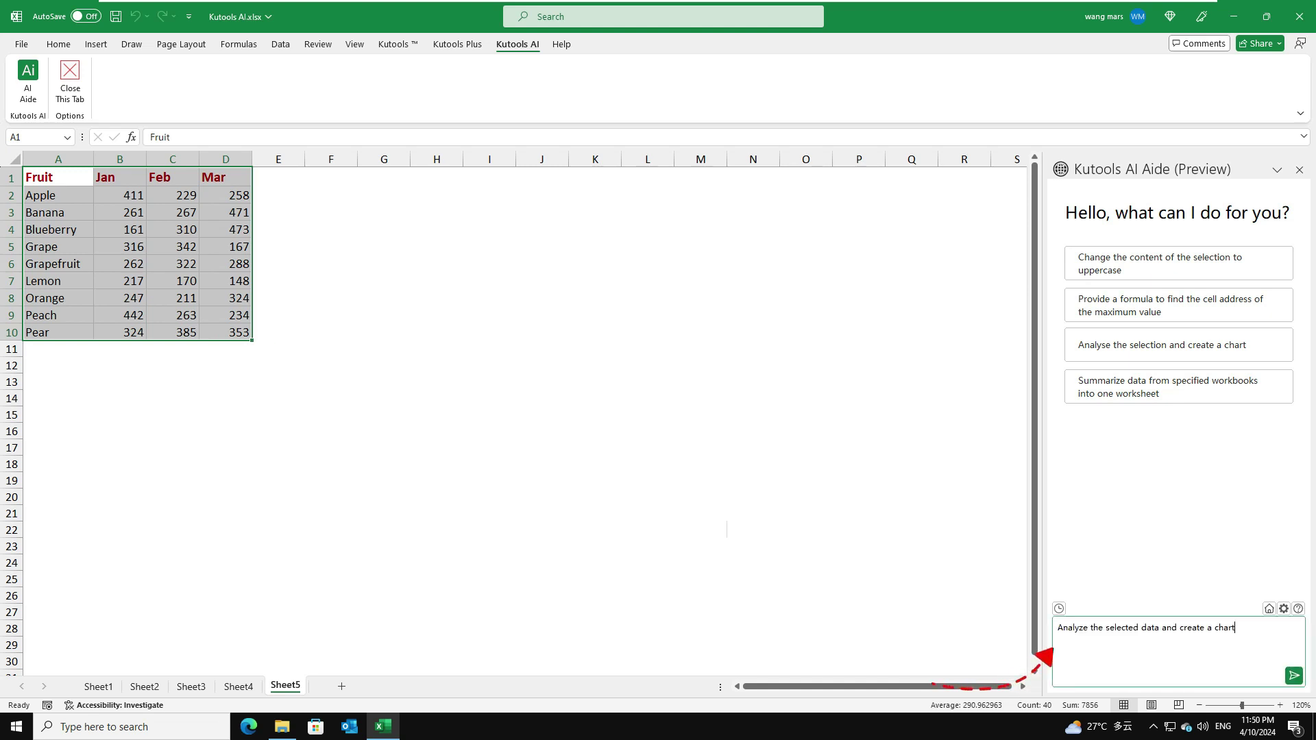
left_click(1292, 677)
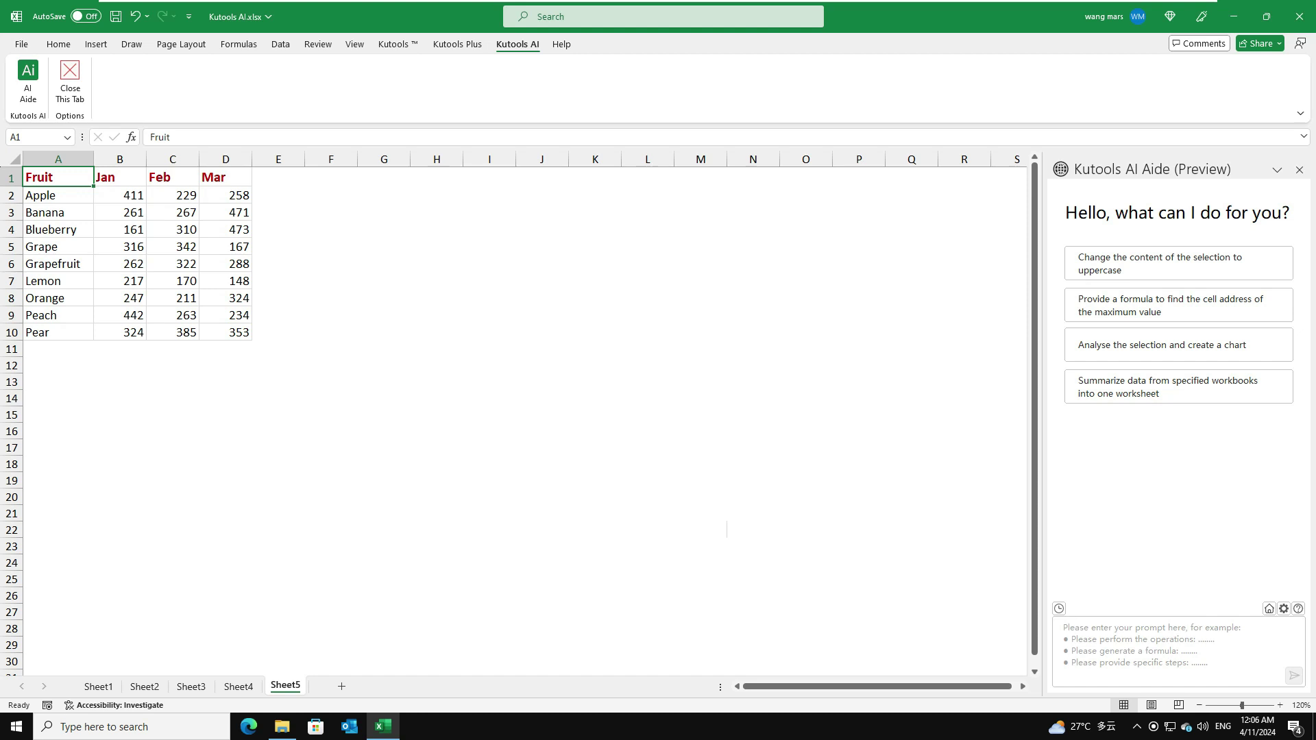
Select B2:D10 and send 'Encrypt the selected cells' to AI Aide
left_click_drag(132, 196, 222, 328)
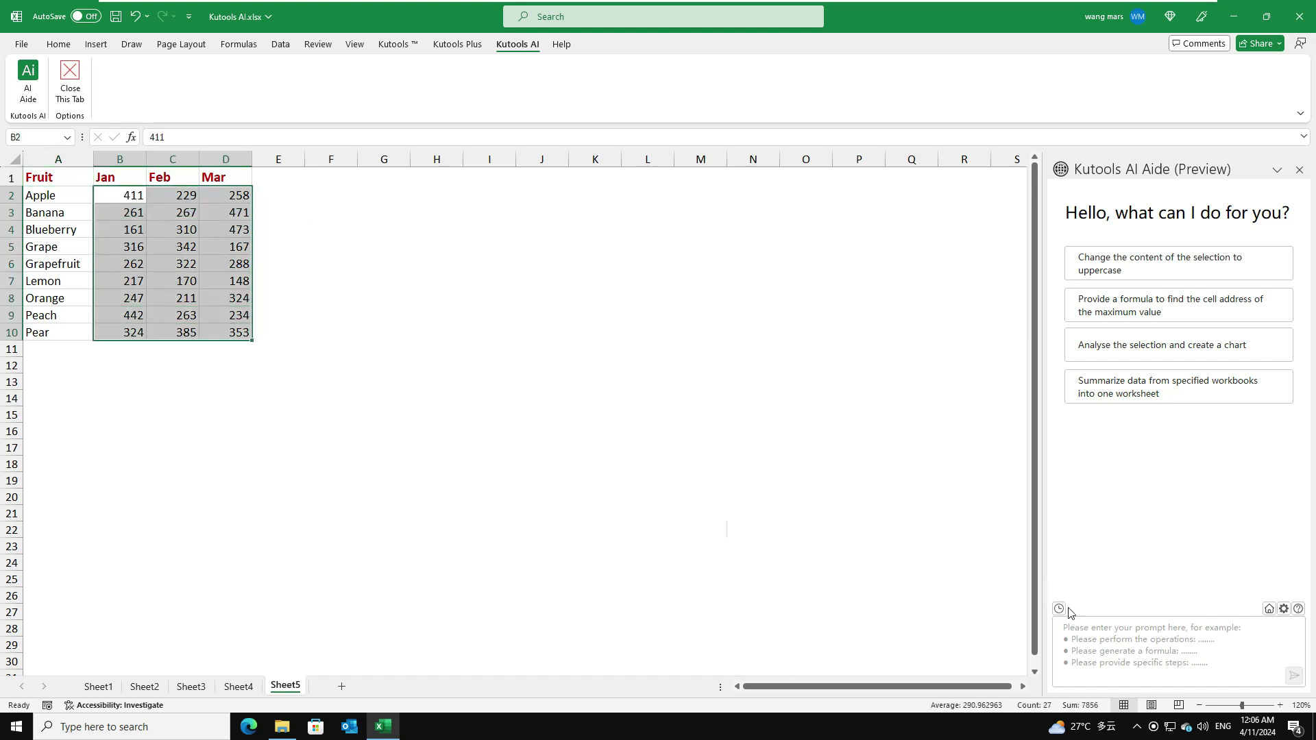
left_click(1073, 630)
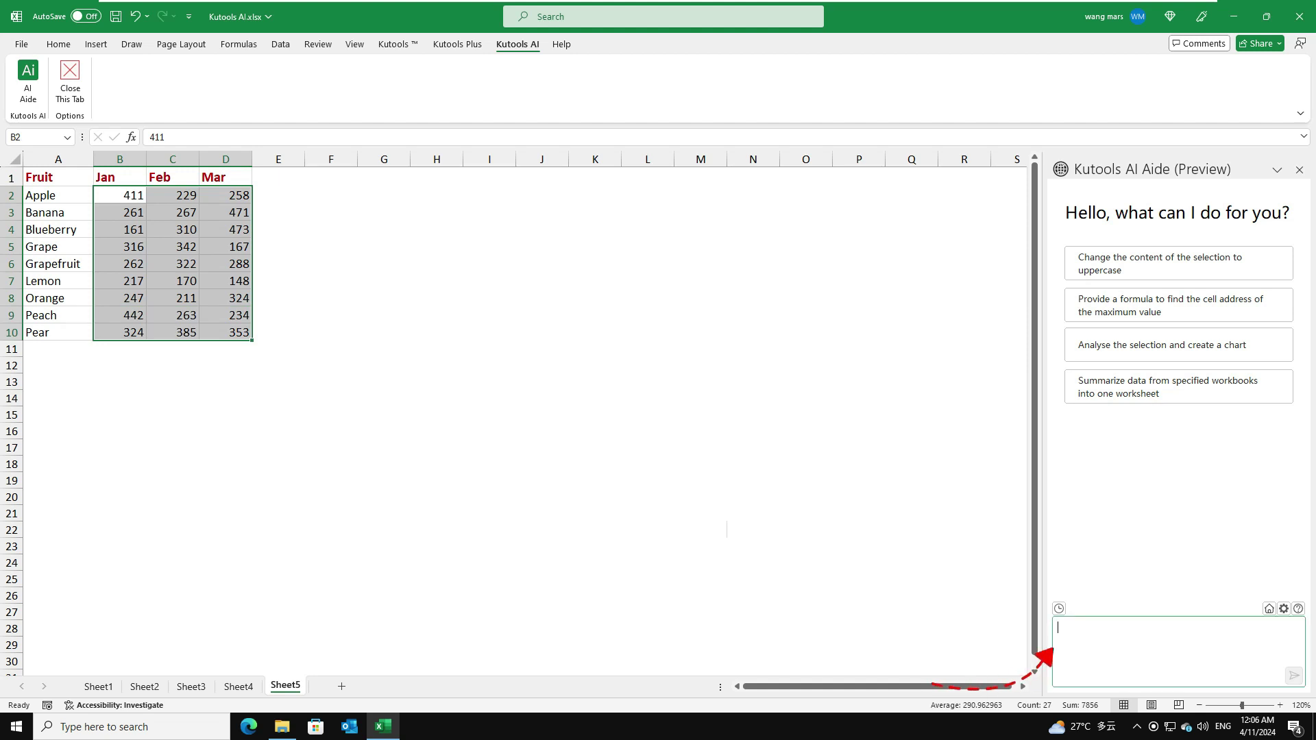
type("Encrypt the selected cells")
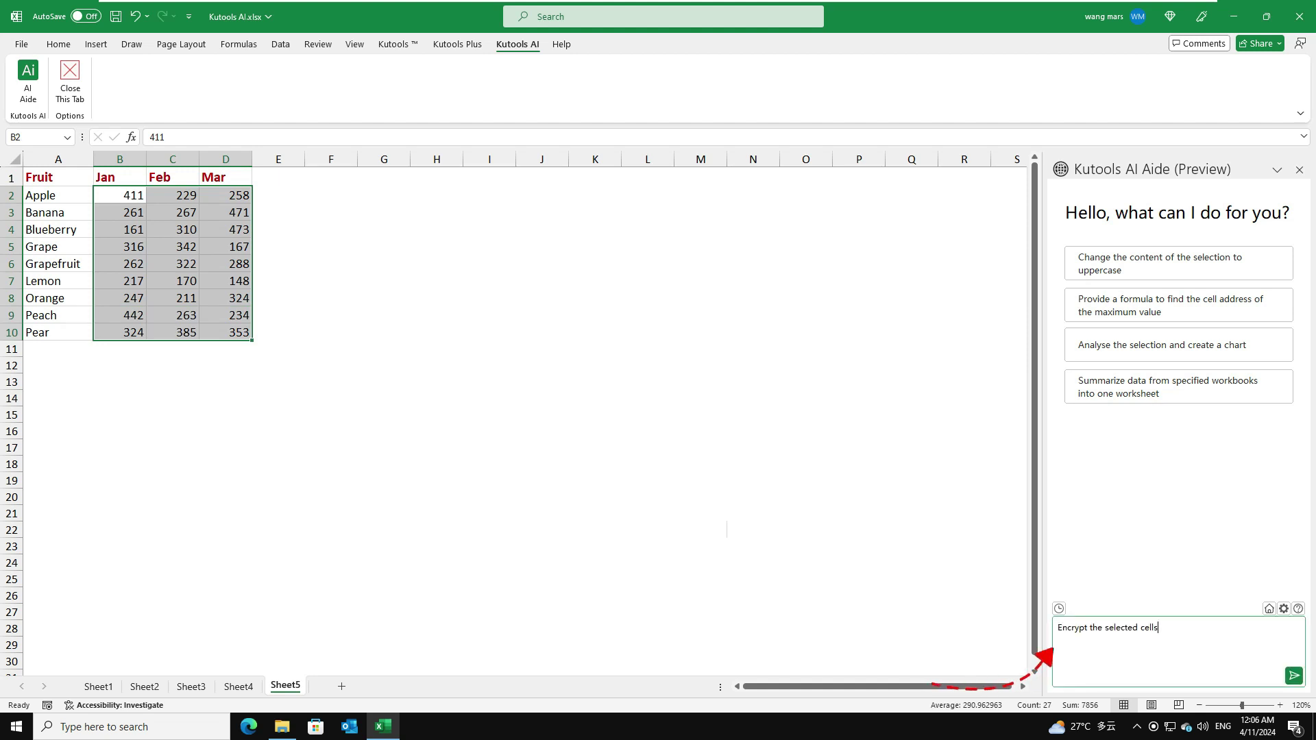
left_click(1294, 677)
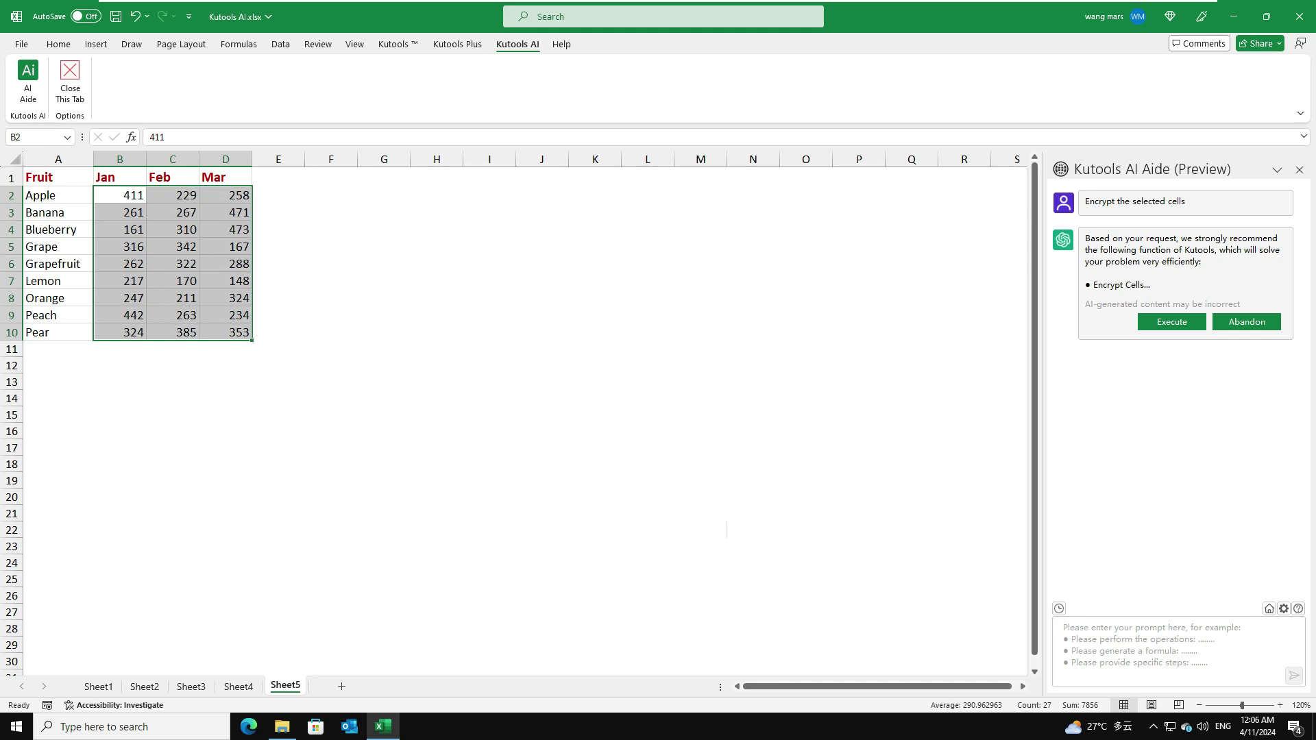
Run the suggested Encrypt Cells feature with a password and apply it
left_click(1173, 326)
type("12")
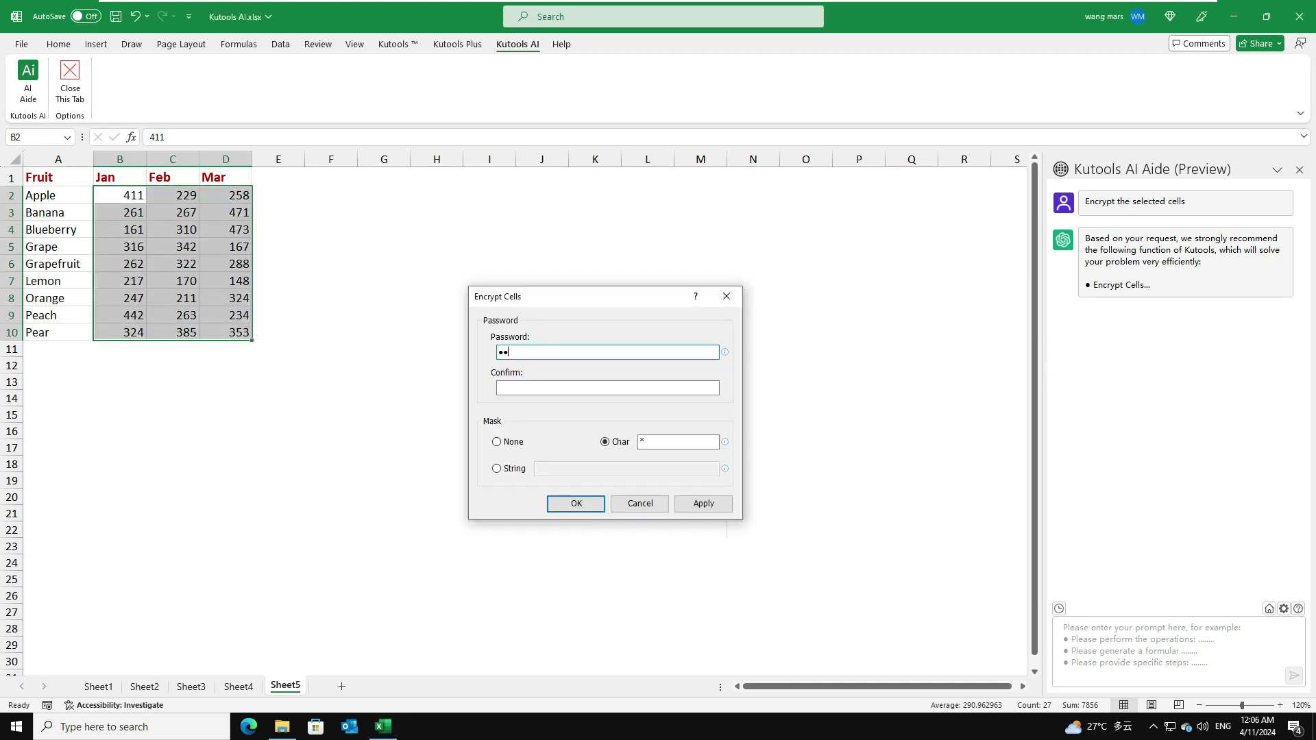
type("3")
left_click(519, 386)
type("123")
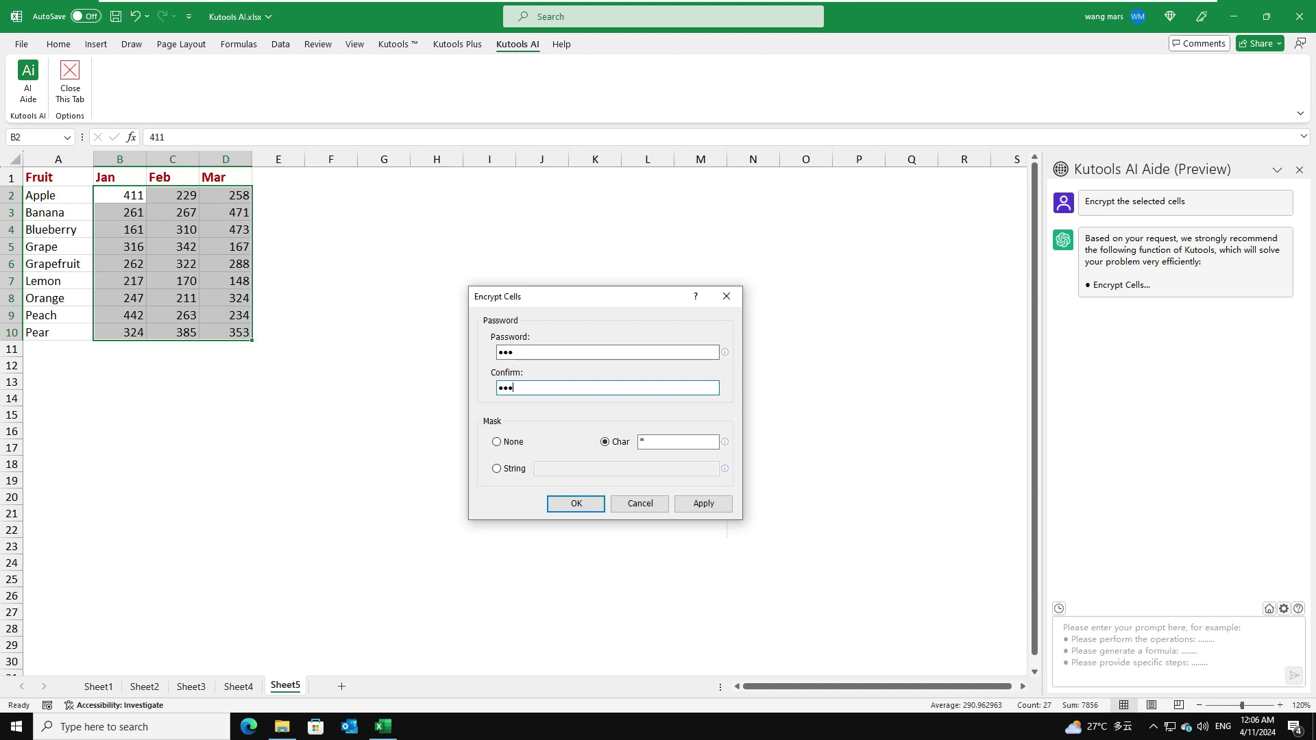
left_click(578, 505)
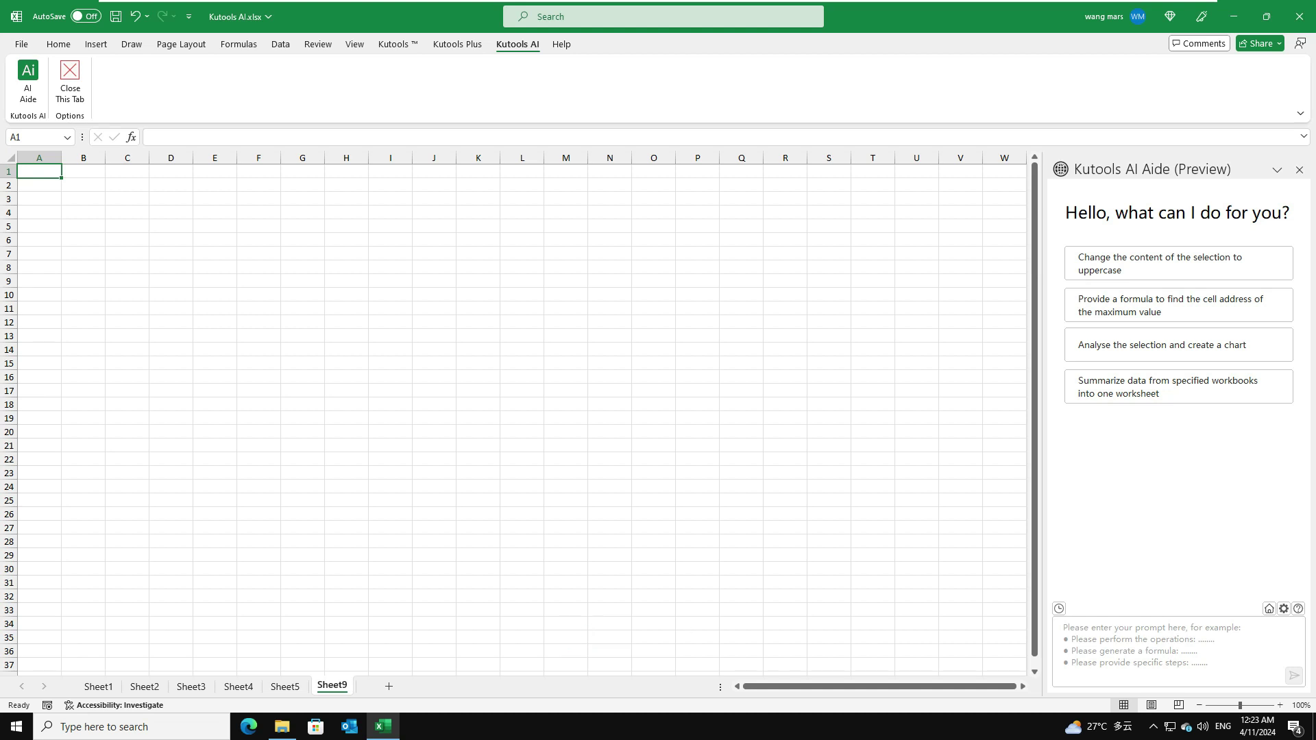
Send AI Aide a French translation request with the Kutools AI Aide paragraph on a new line
left_click(1058, 627)
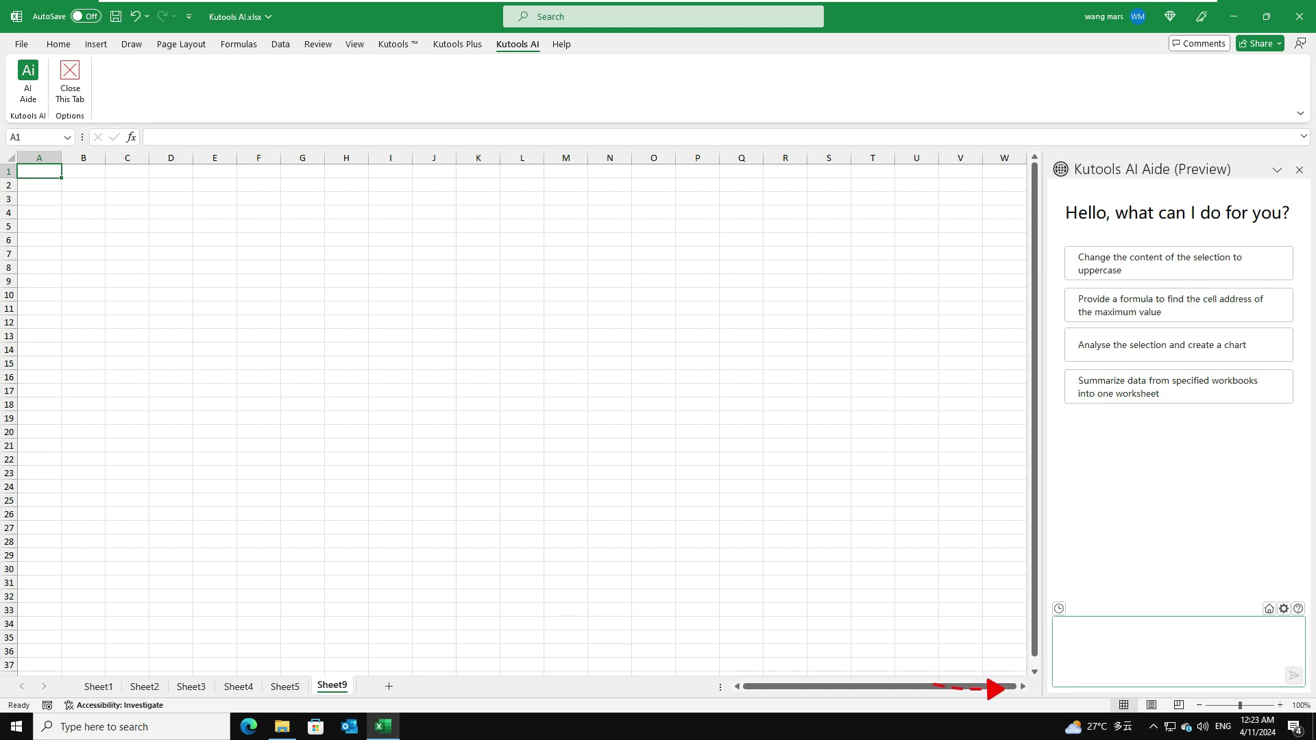
type("Please translate the following content into French:")
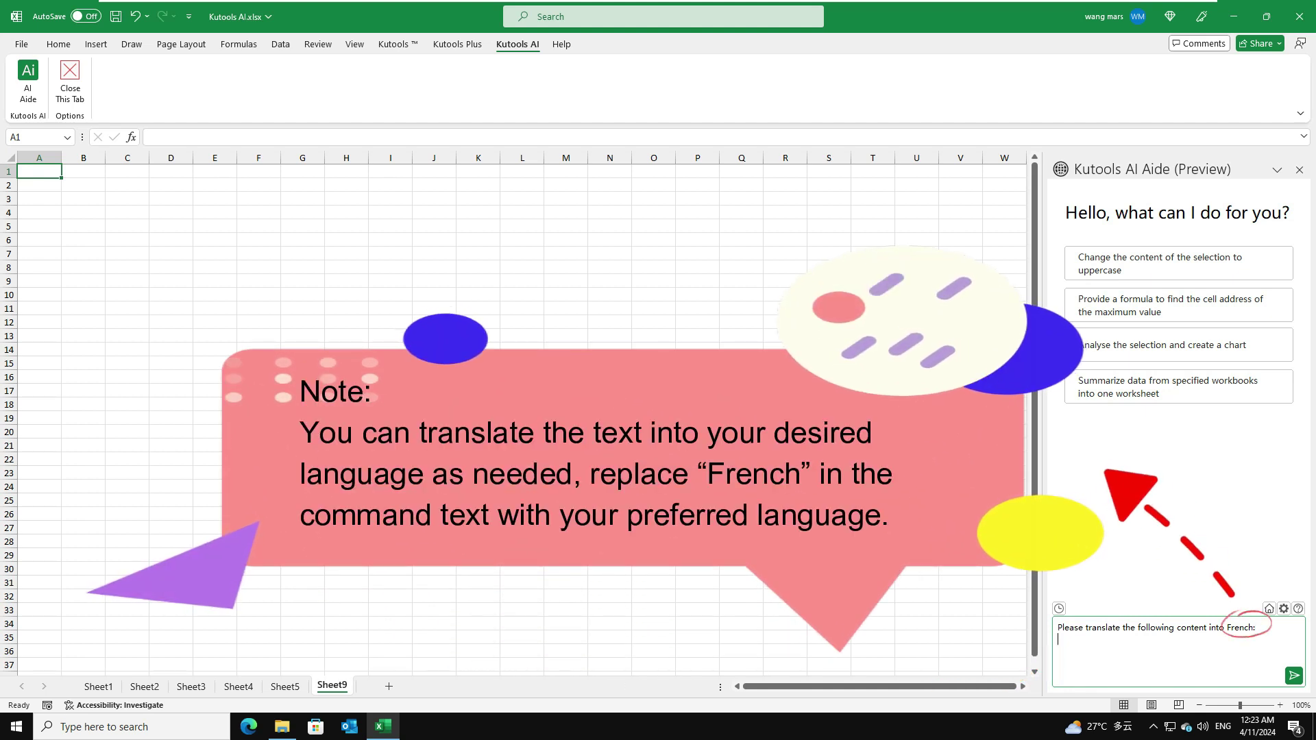
key("shift+Return")
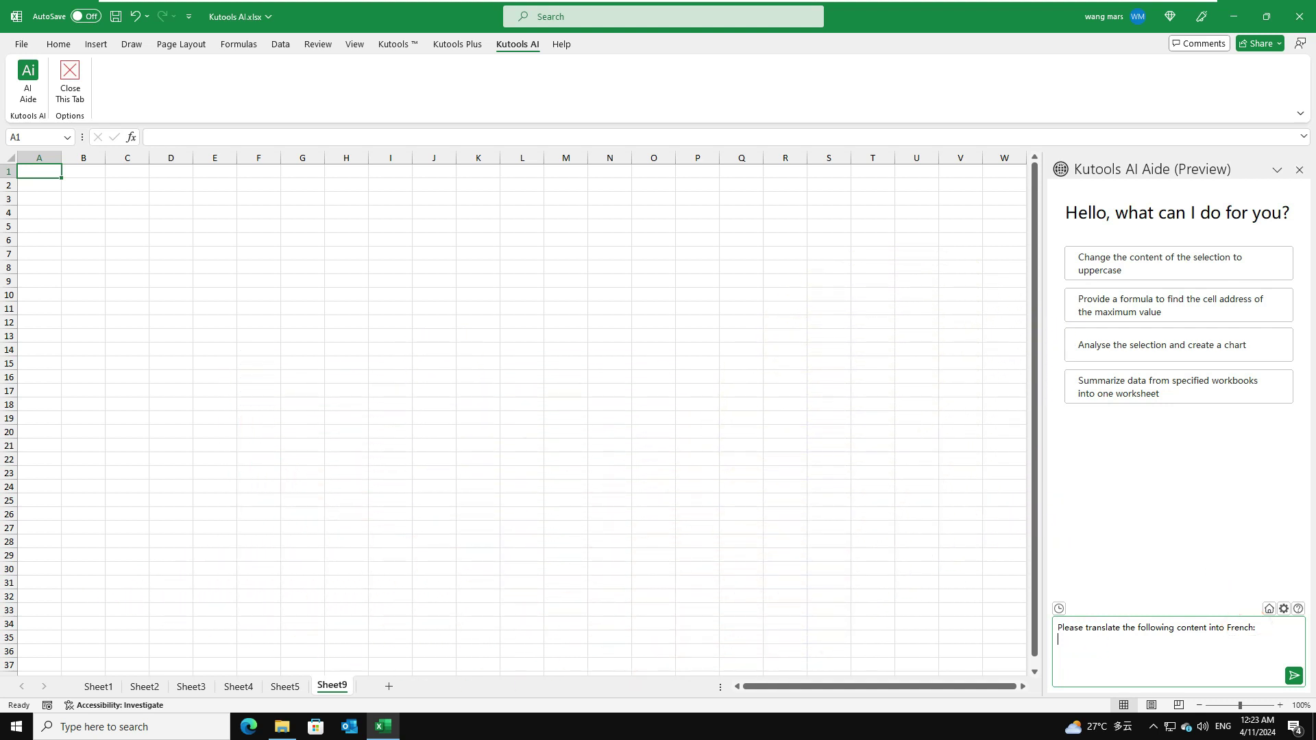
type("Kutools AI Aide, meticulously crafted by ExtendOffice, is one of 300+ advanced features of Kutools for Excel. It integrates the capabilities of artificial intelligence, specifically OpenAI's ChatGPT, directly into Microsoft Excel. It acts as a bridge between the cutting-edge AI language models and Excel's spreadsheet environment, enabling users to perform complex data analysis, generate code, create custom formulas, and much more, using natural language processing.")
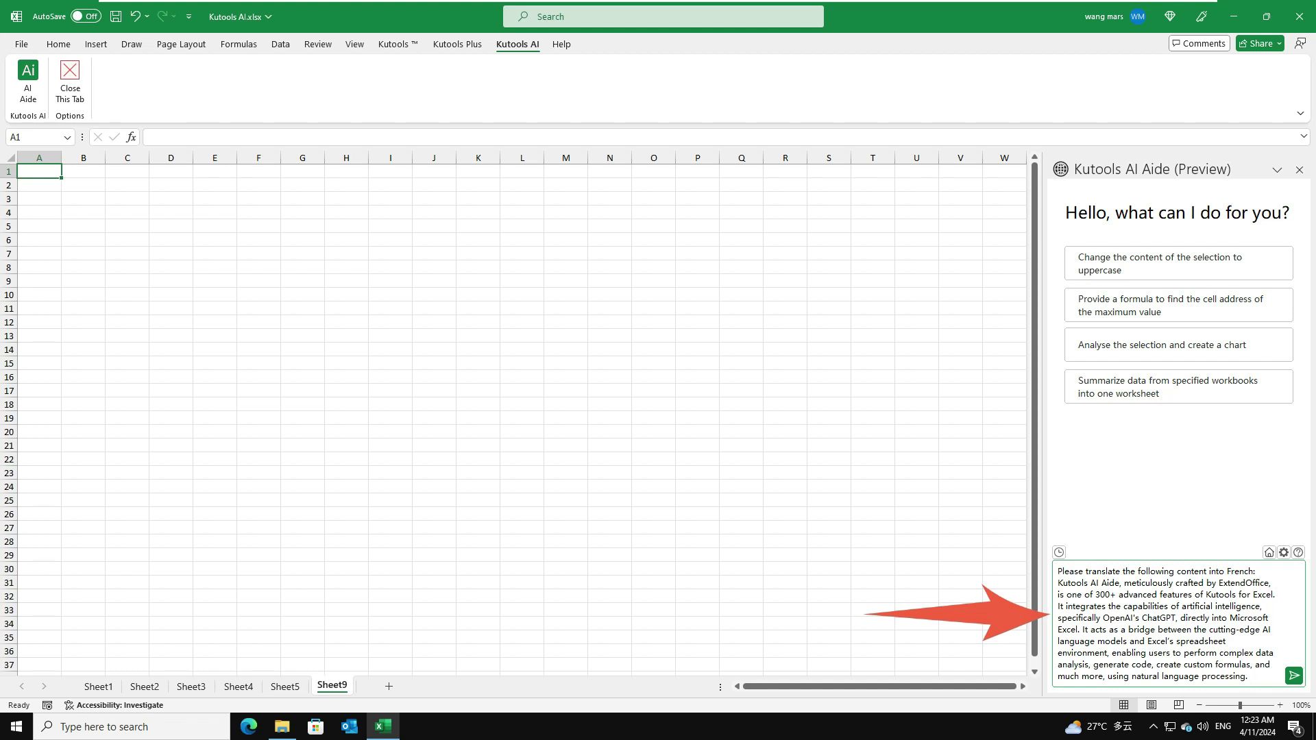
left_click(1294, 675)
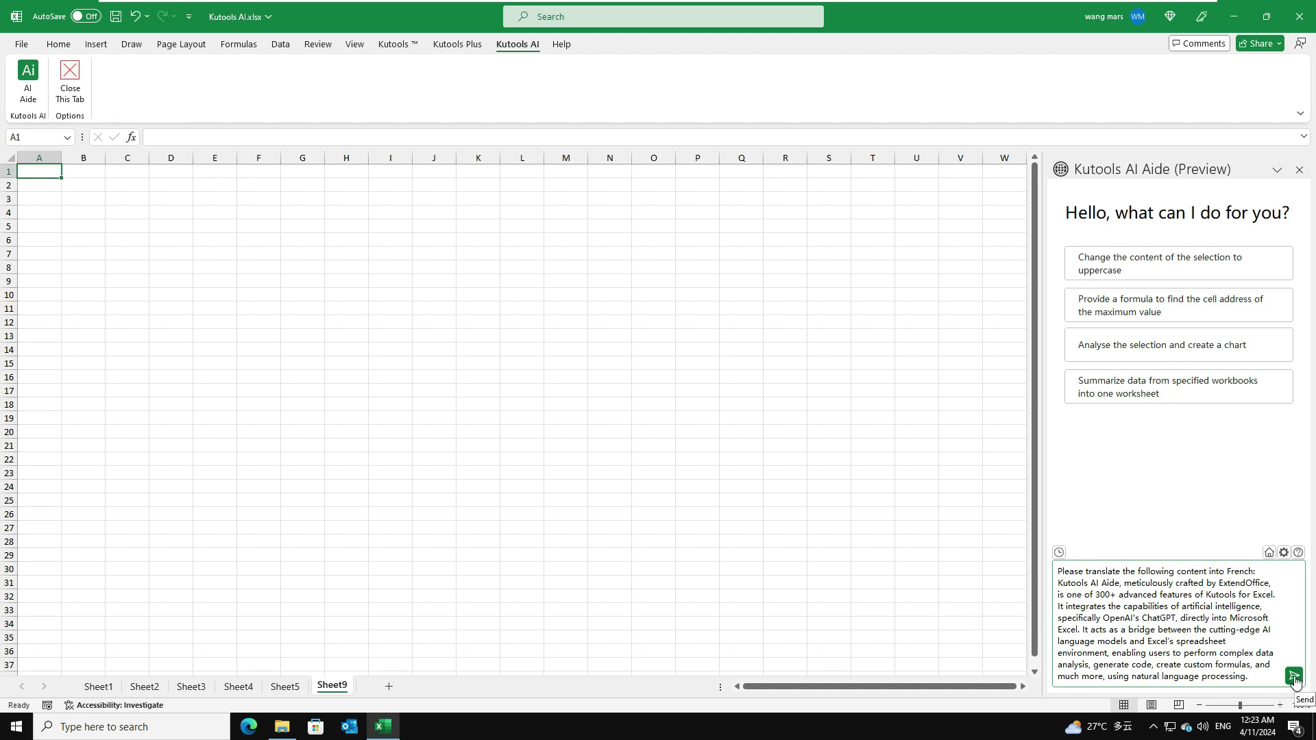